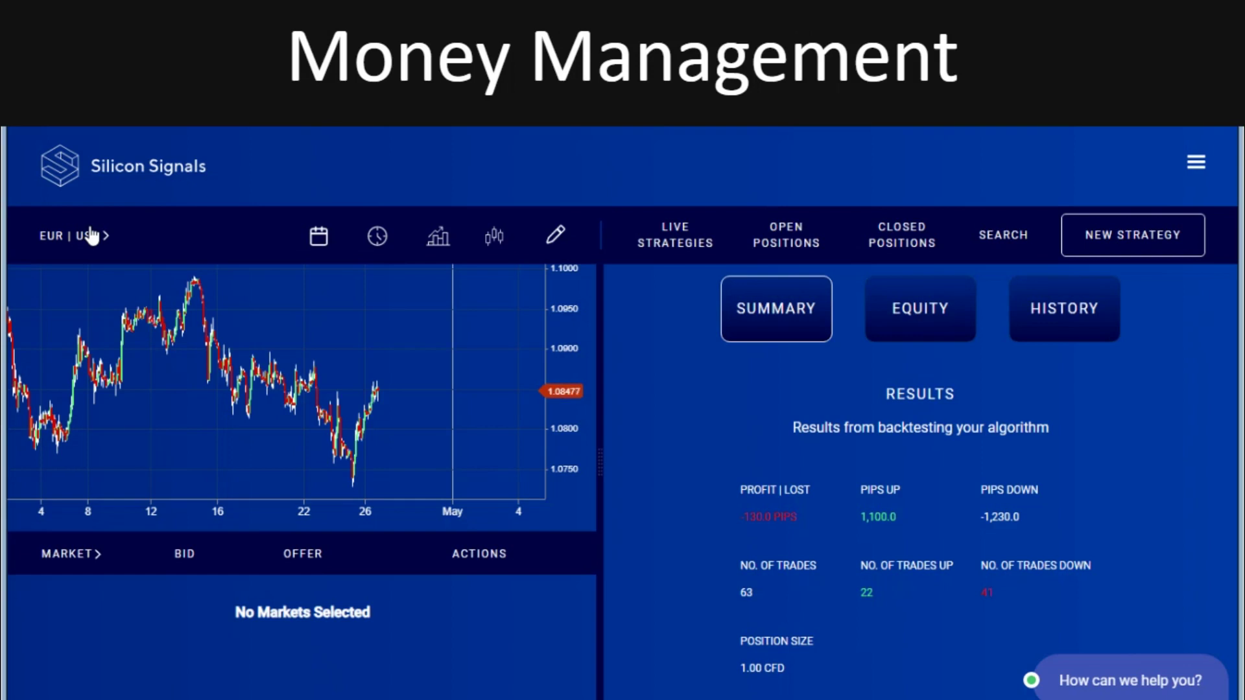
Step: Open the Test strategy from the live strategies list to view its backtested -130 pip PNL
left_click(686, 241)
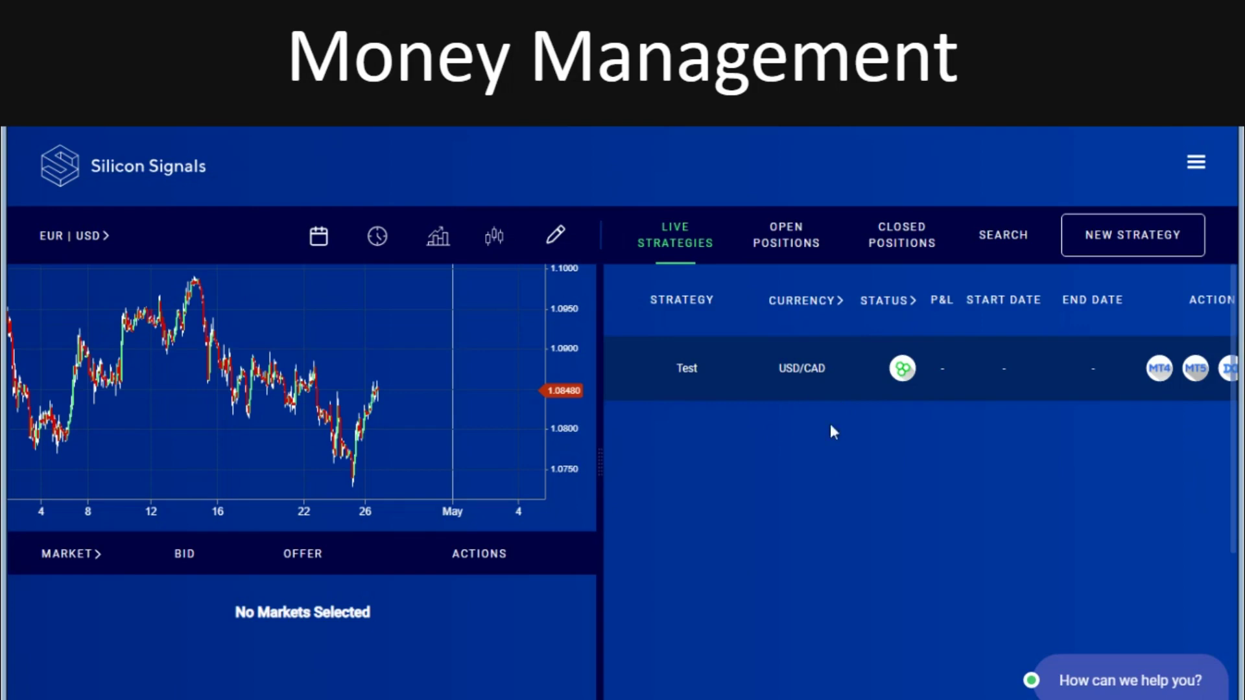
left_click(802, 370)
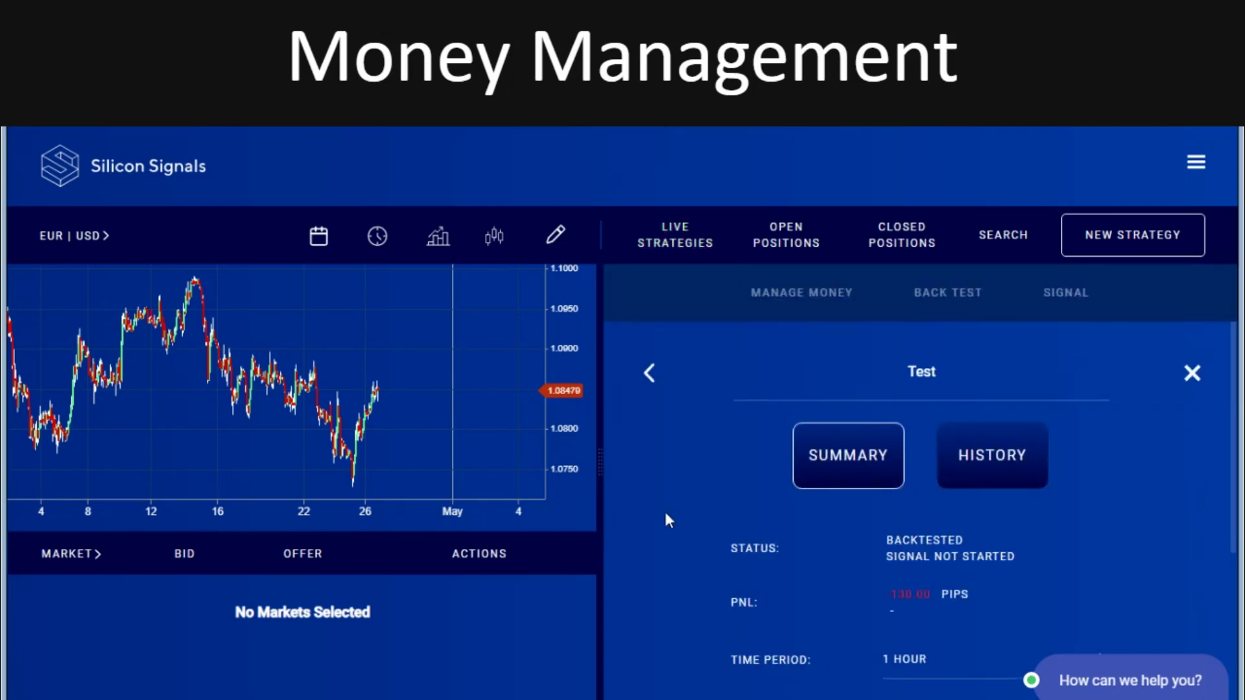
scroll(668, 519, "down", 4)
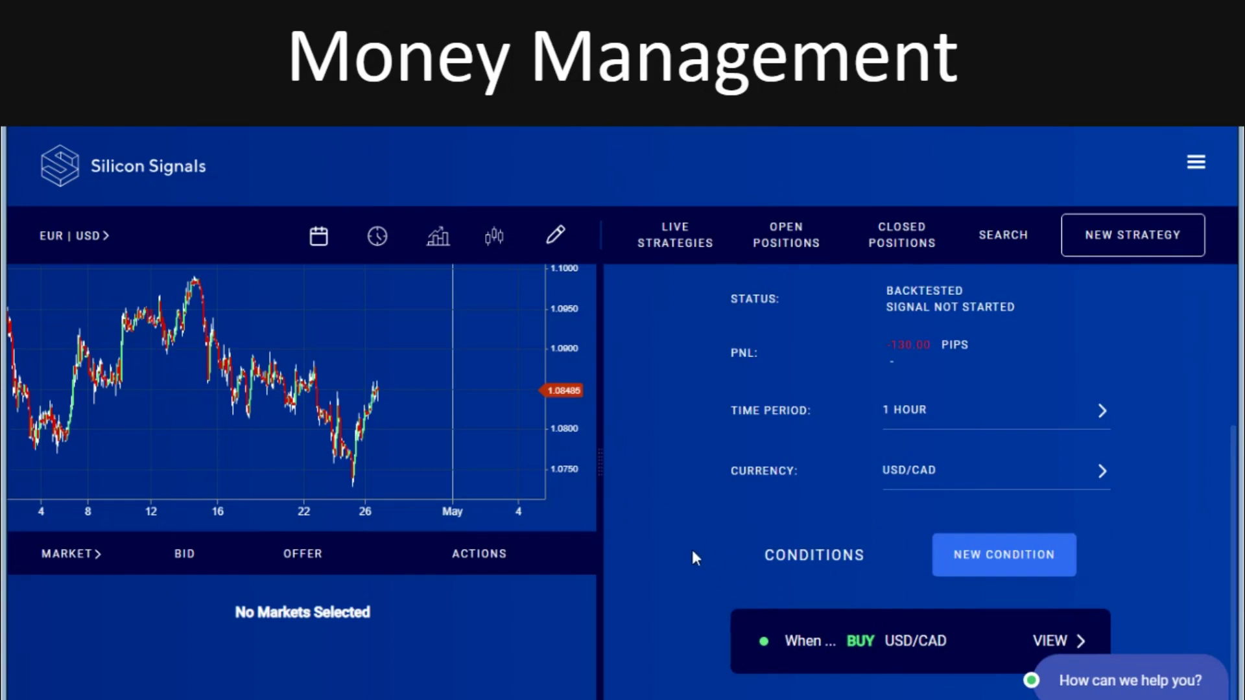
scroll(693, 552, "up", 4)
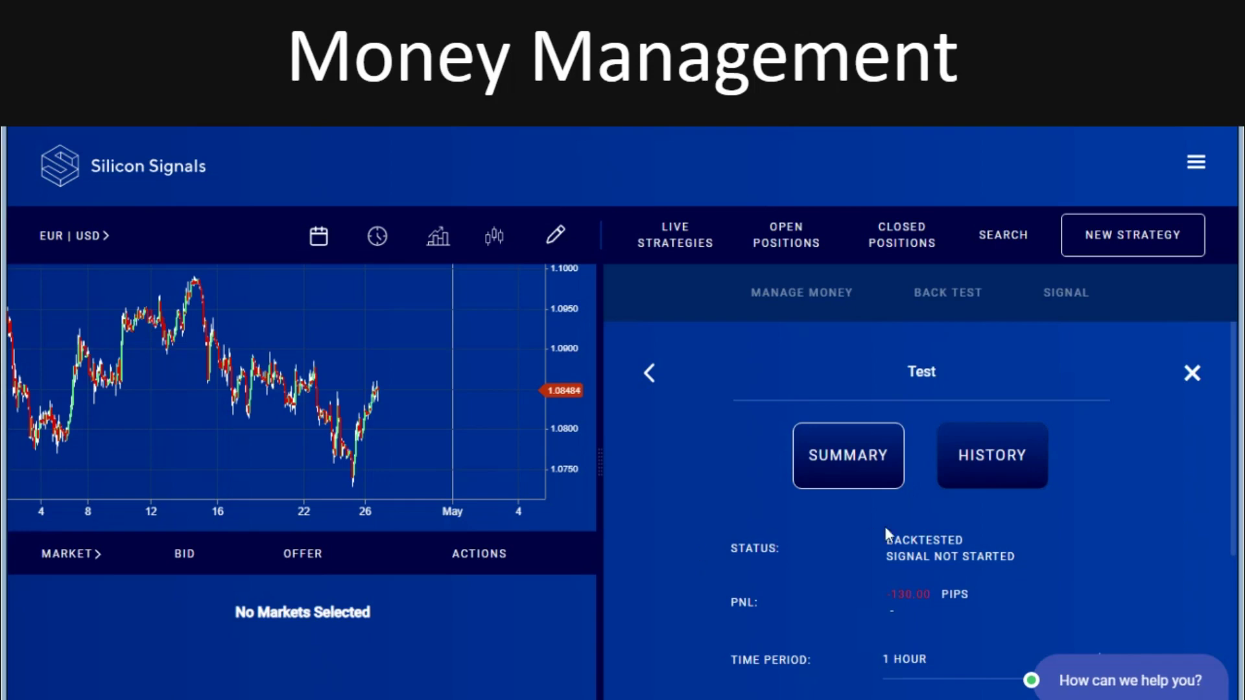
Step: In Money Management, lower the position stop loss from 30 to 20 pips
left_click(801, 314)
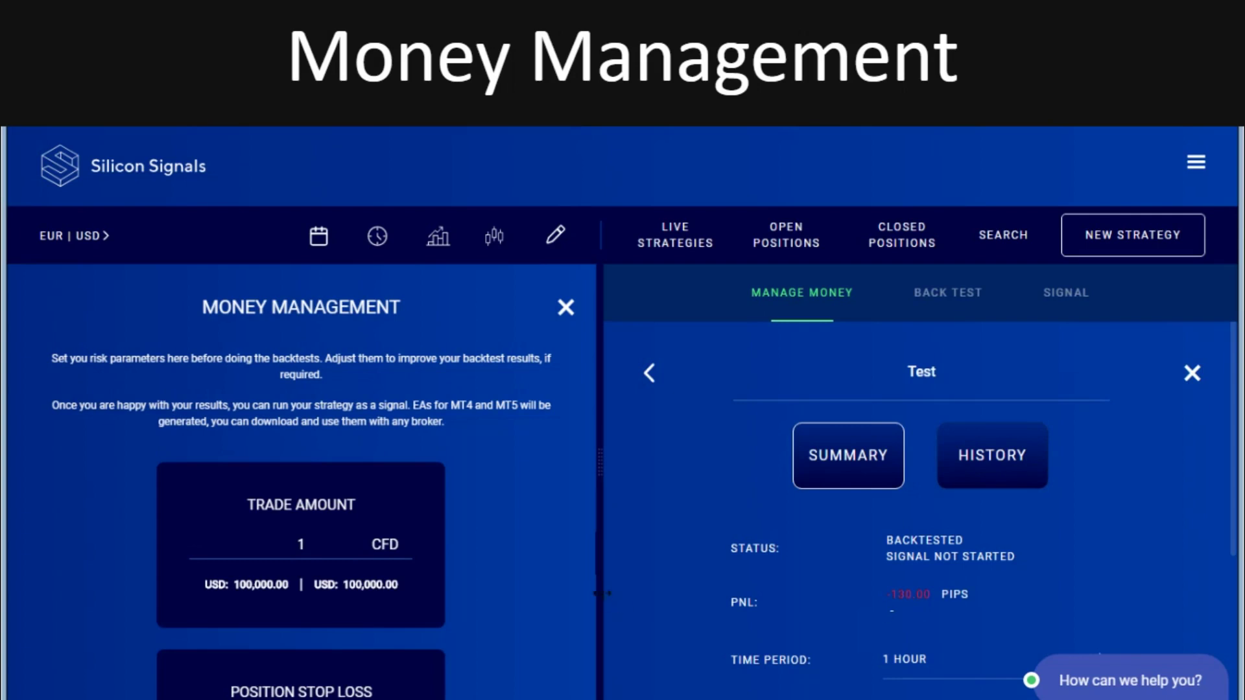
scroll(95, 492, "down", 2)
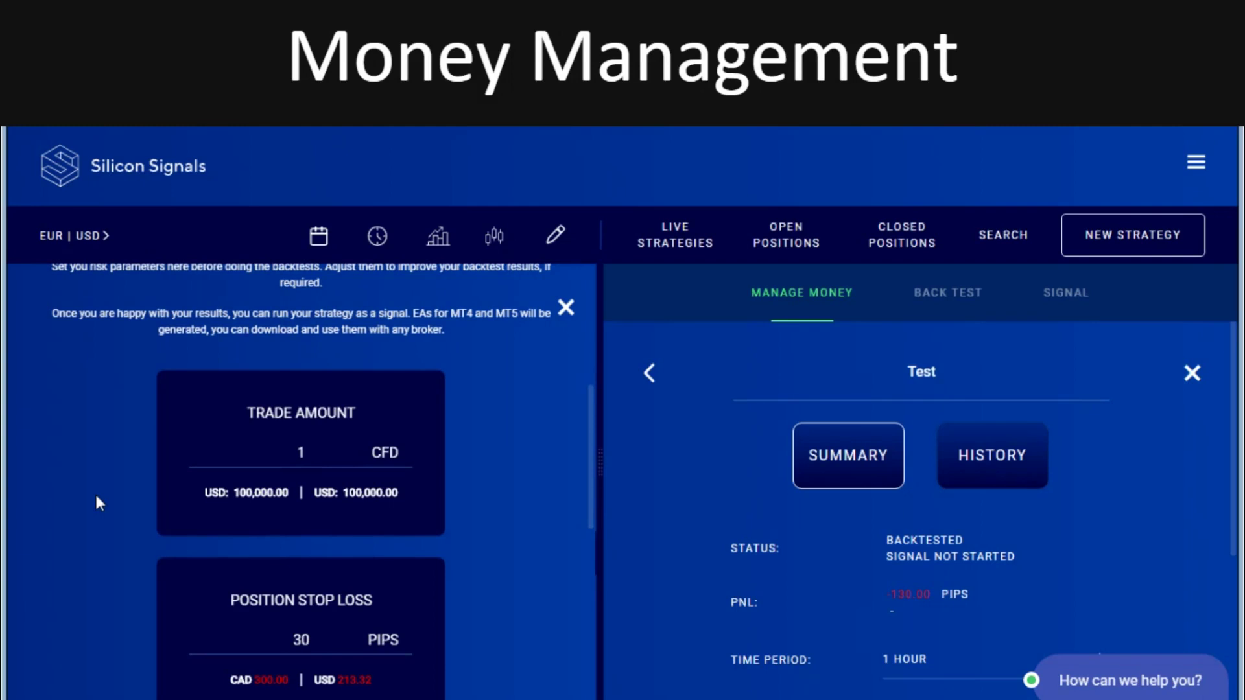
scroll(96, 497, "down", 1)
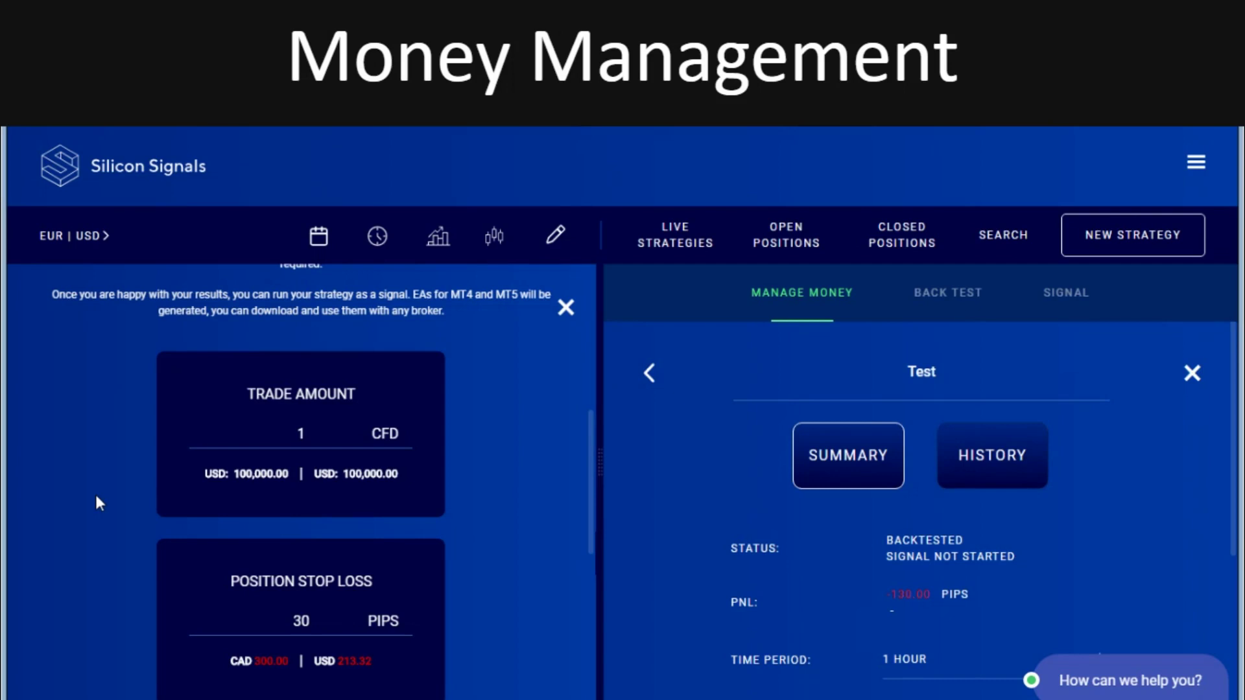
scroll(96, 497, "down", 1)
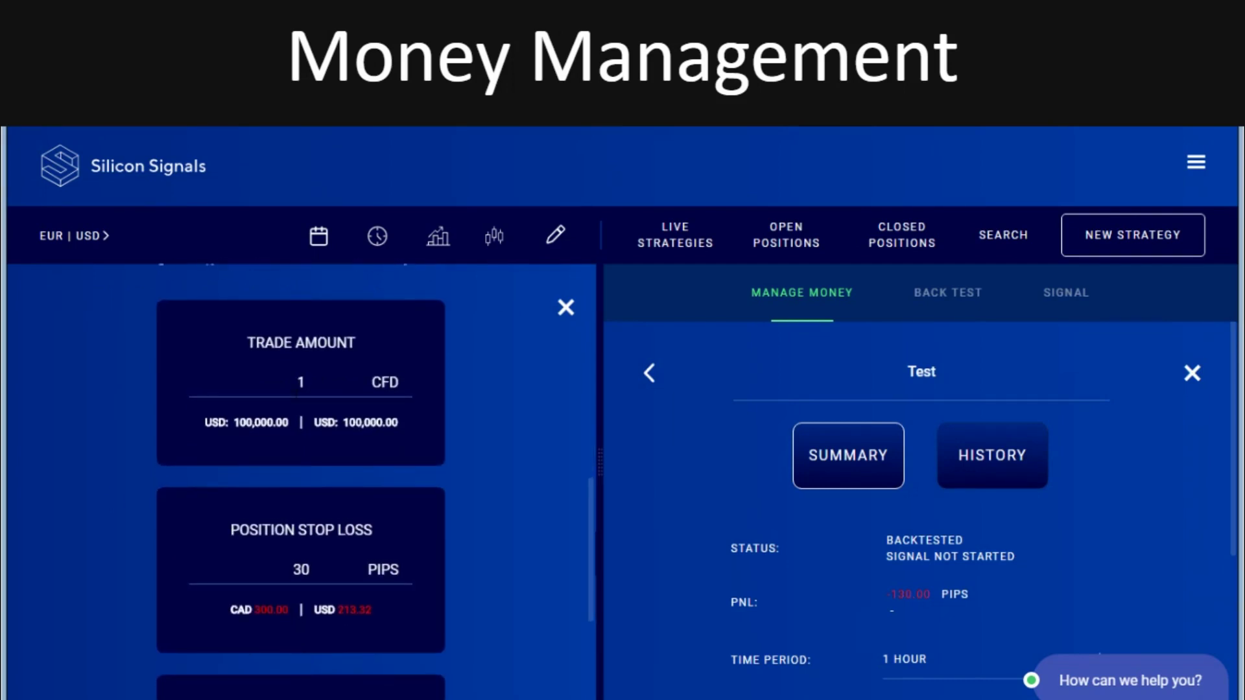
scroll(188, 569, "down", 2)
scroll(188, 569, "down", 1)
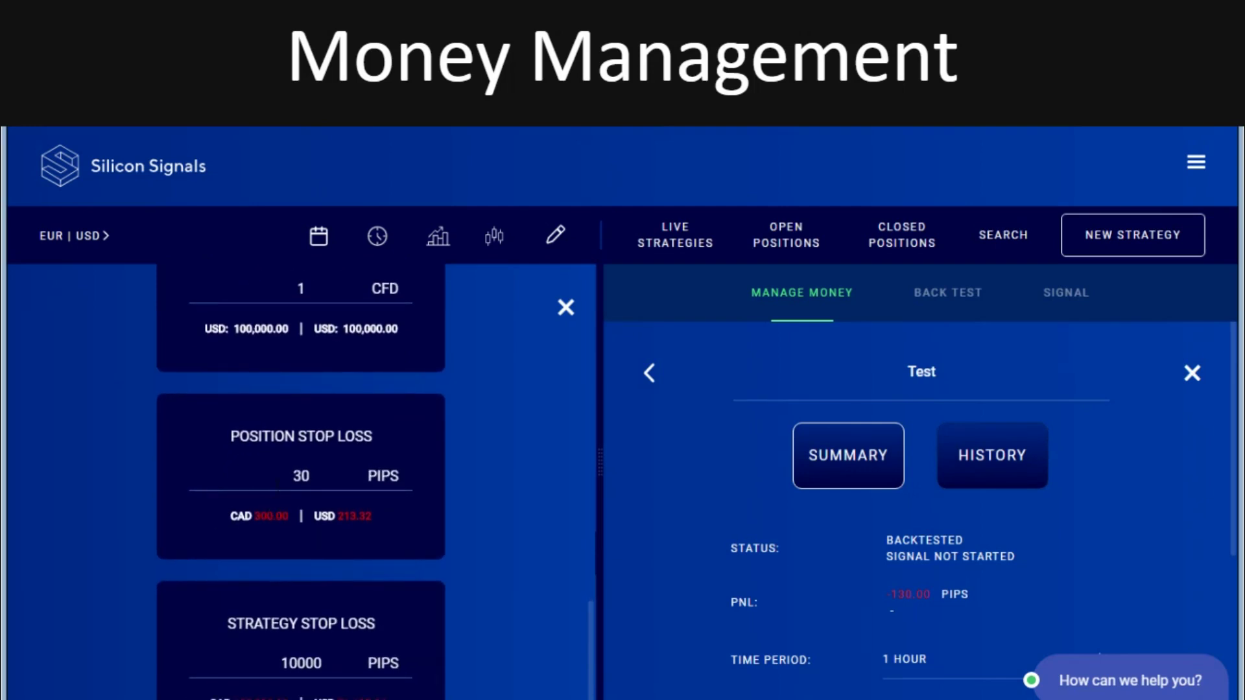
scroll(275, 598, "down", 2)
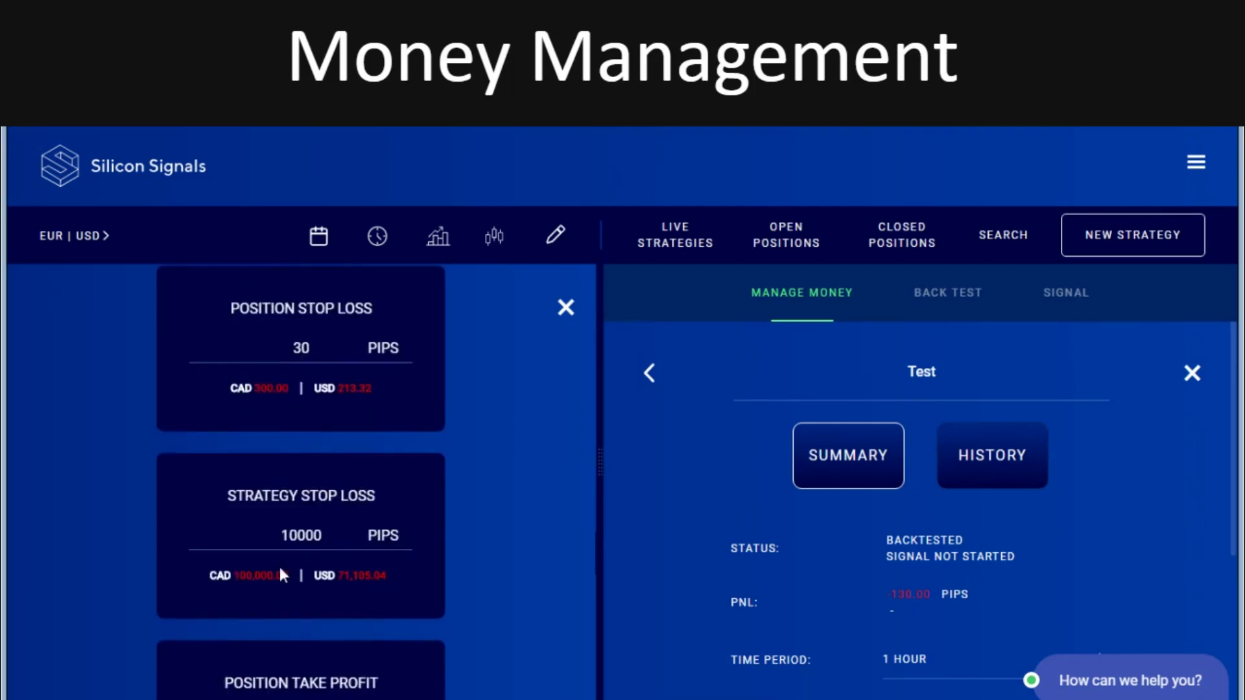
left_click(286, 349)
double_click(301, 348)
type("20")
left_click(23, 476)
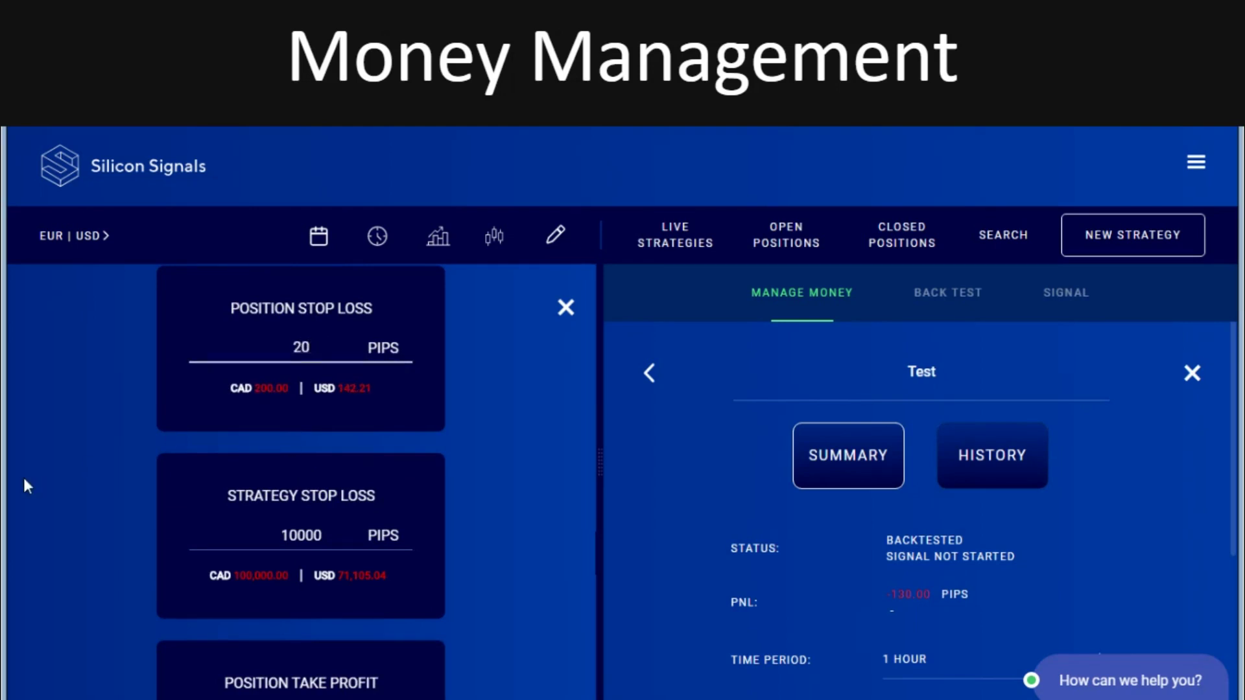
Step: Save the money management settings with the 20-pip position stop loss
scroll(188, 548, "down", 1)
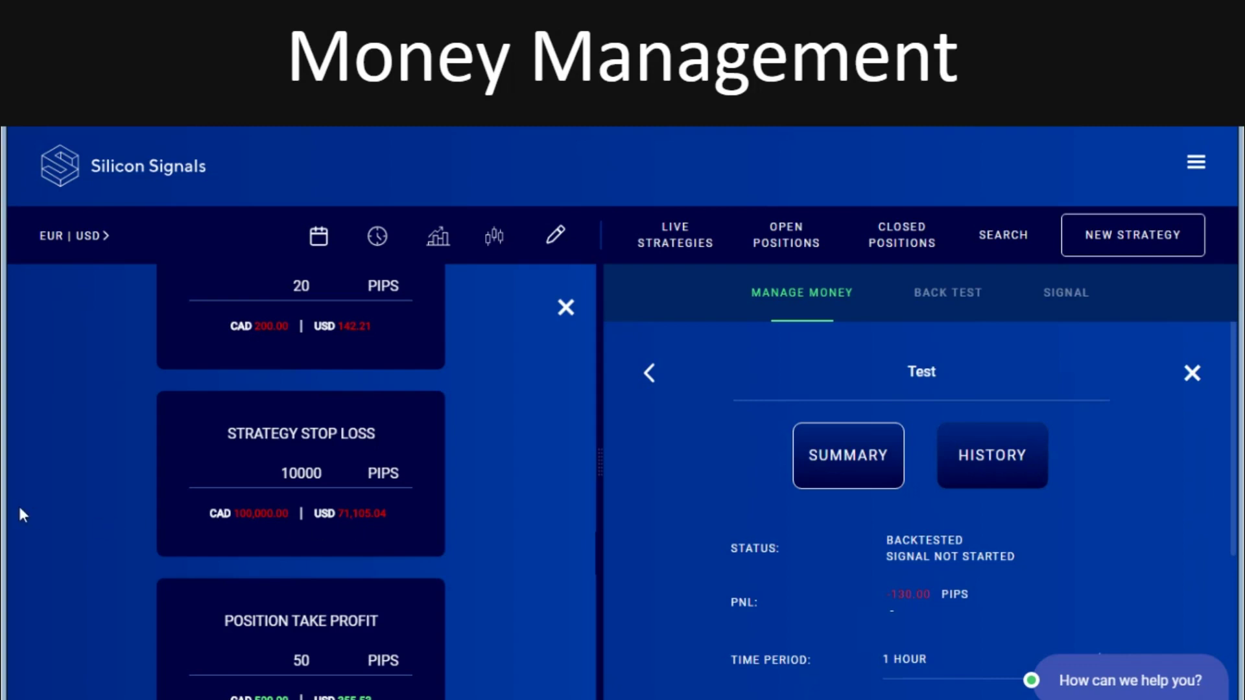
scroll(19, 509, "down", 3)
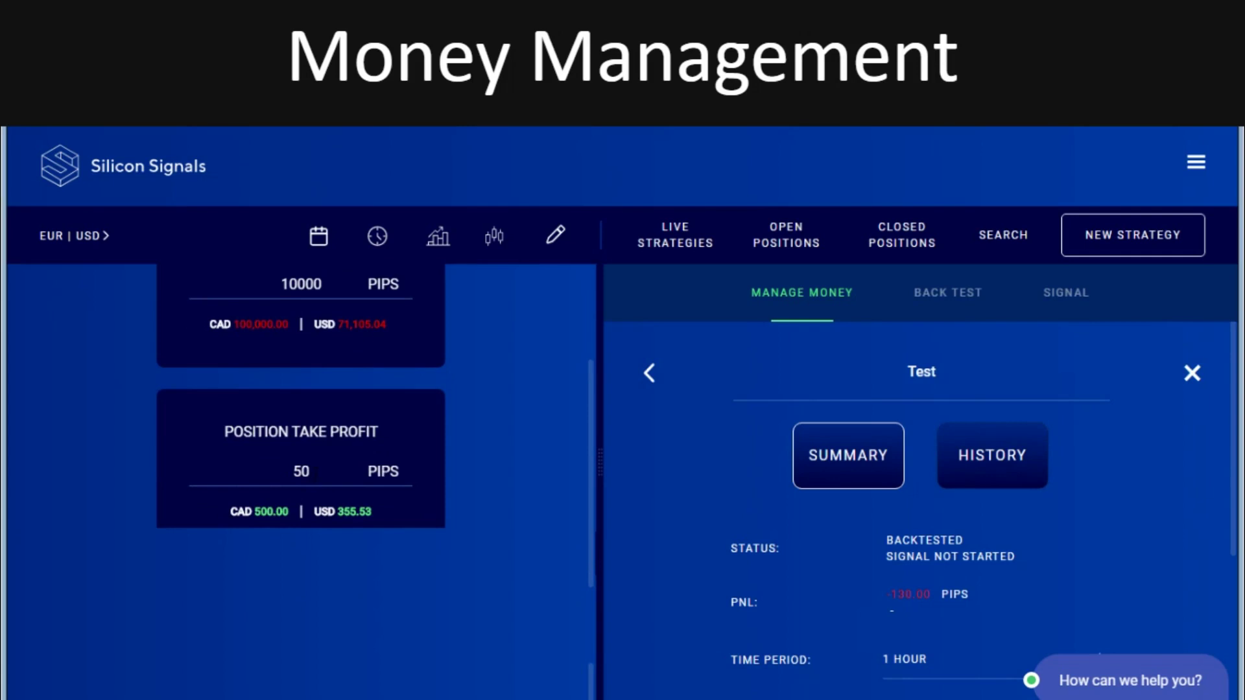
scroll(136, 500, "down", 5)
scroll(135, 499, "up", 2)
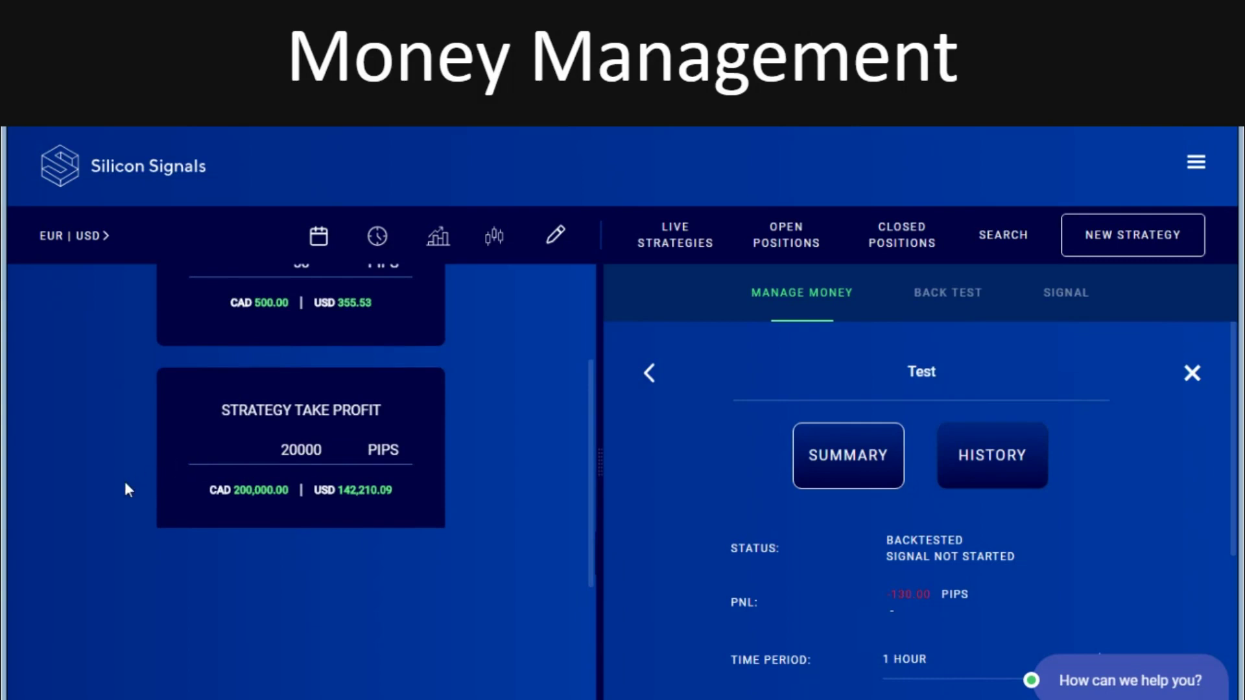
scroll(126, 485, "down", 1)
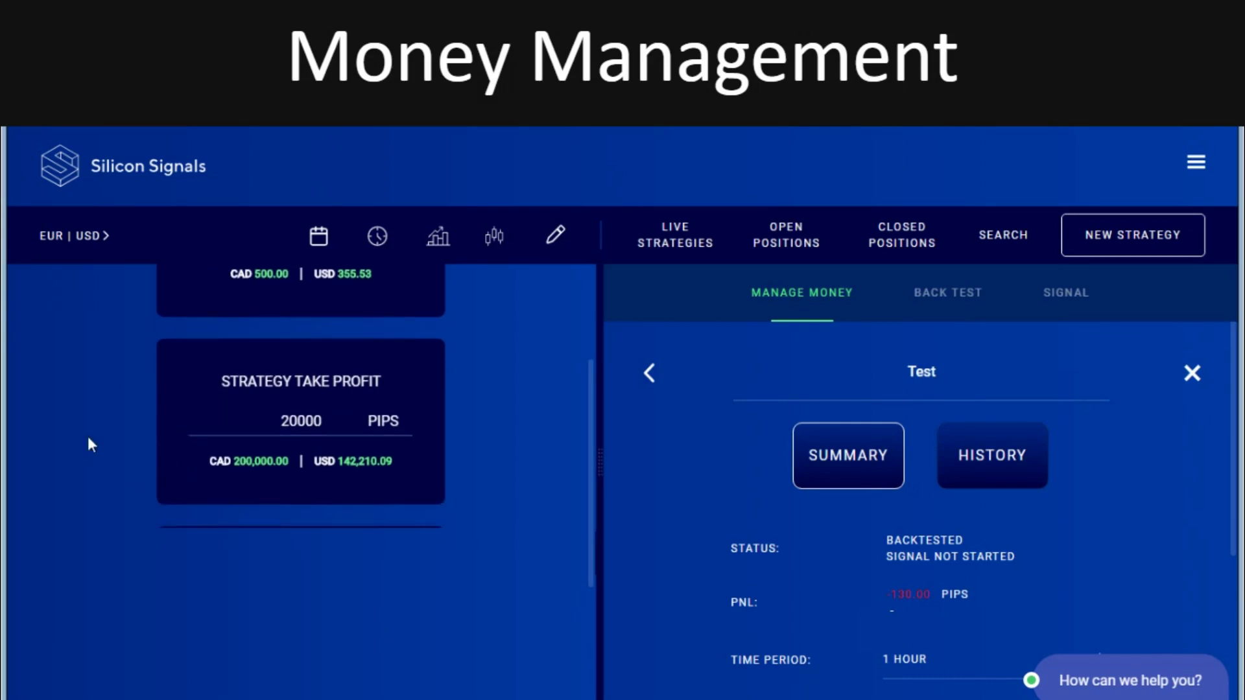
scroll(89, 441, "down", 4)
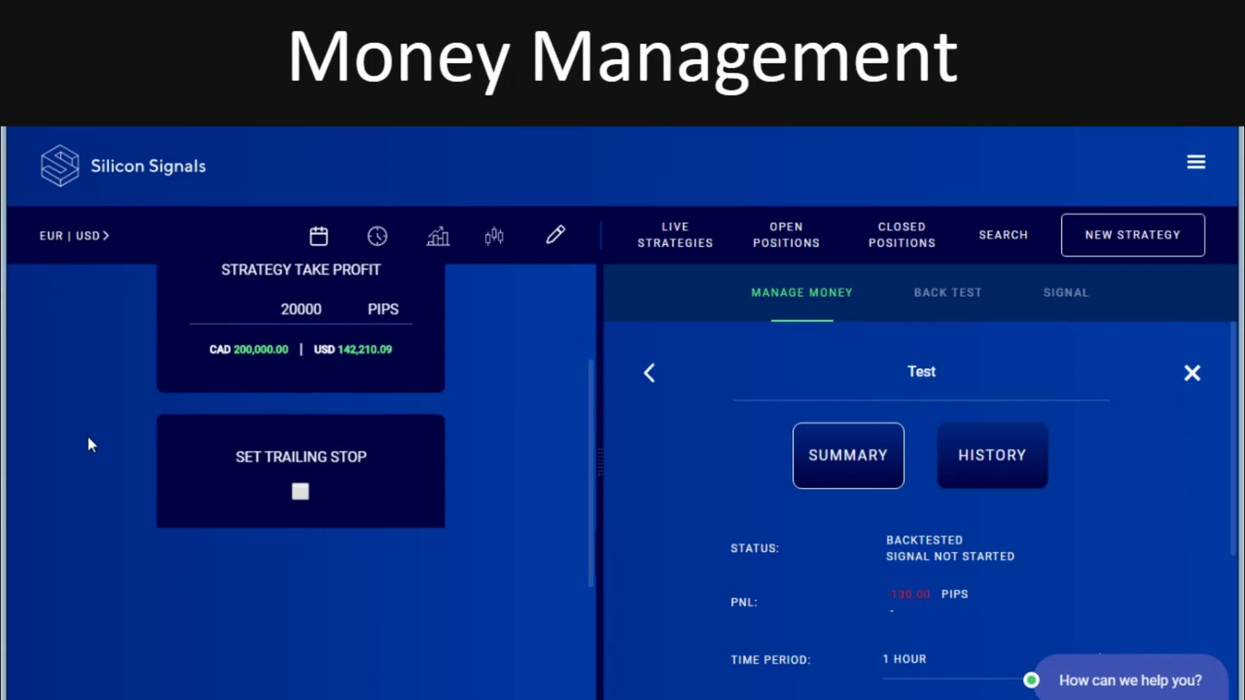
scroll(89, 438, "down", 2)
scroll(308, 456, "down", 4)
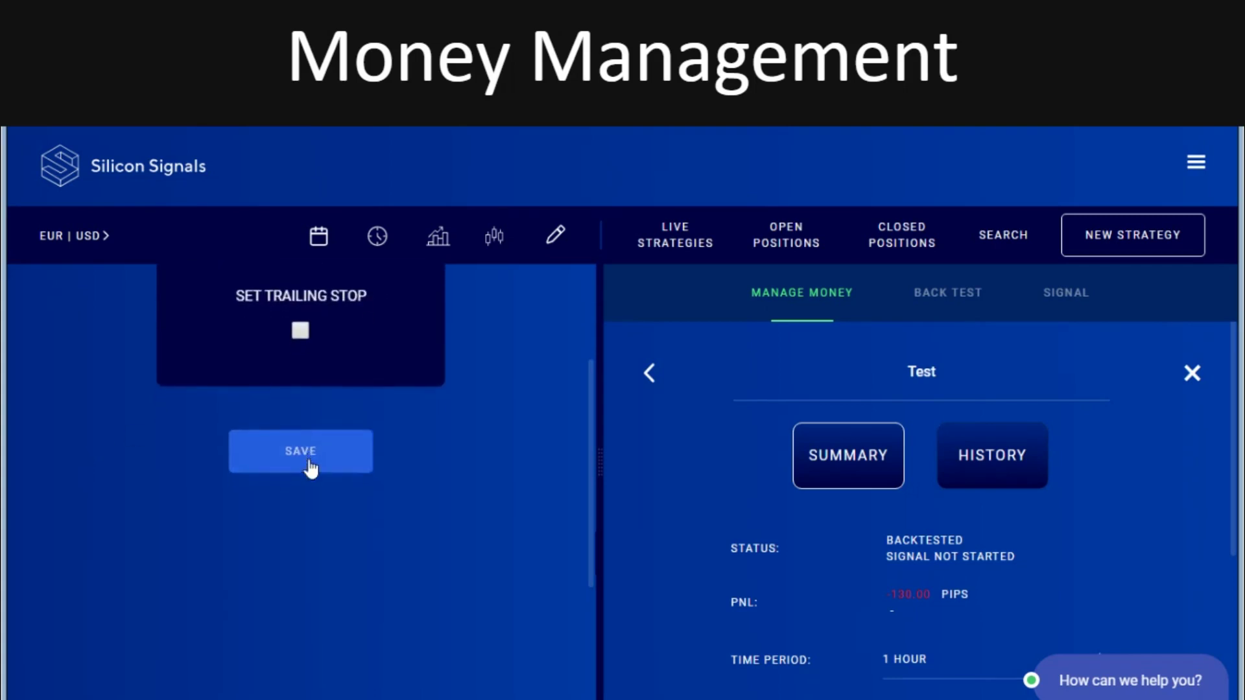
left_click(307, 453)
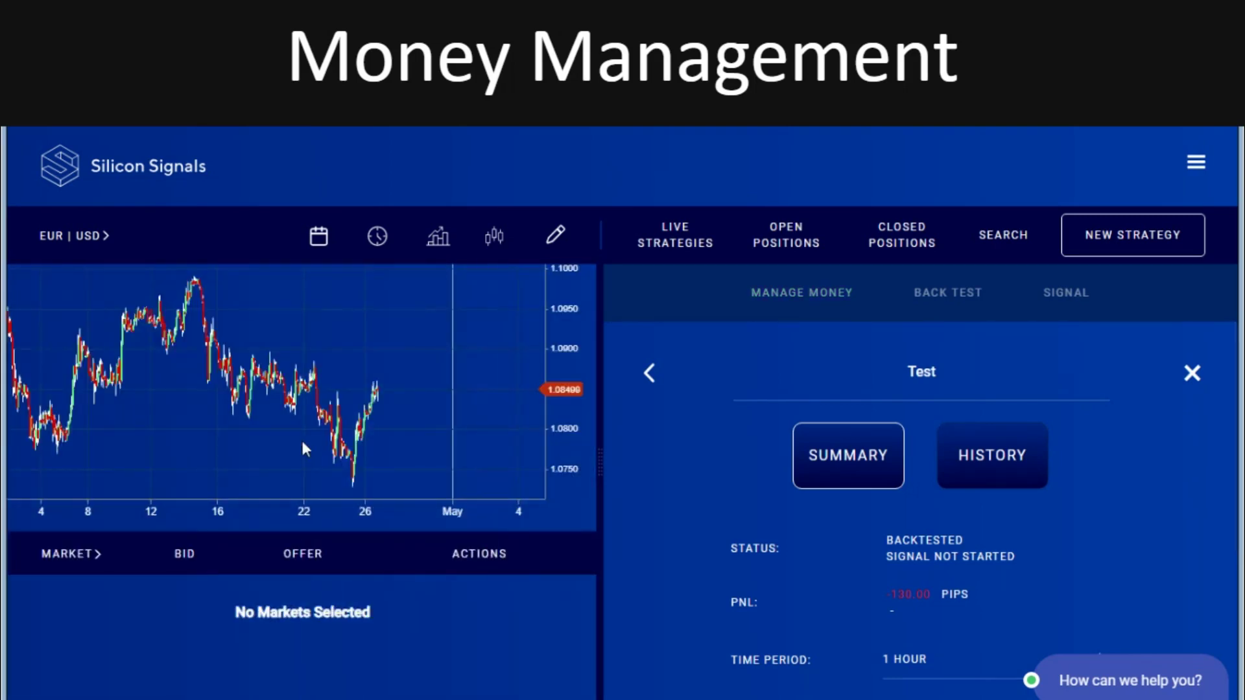
Step: Change the position take profit from 50 to 40 pips and save
left_click(801, 300)
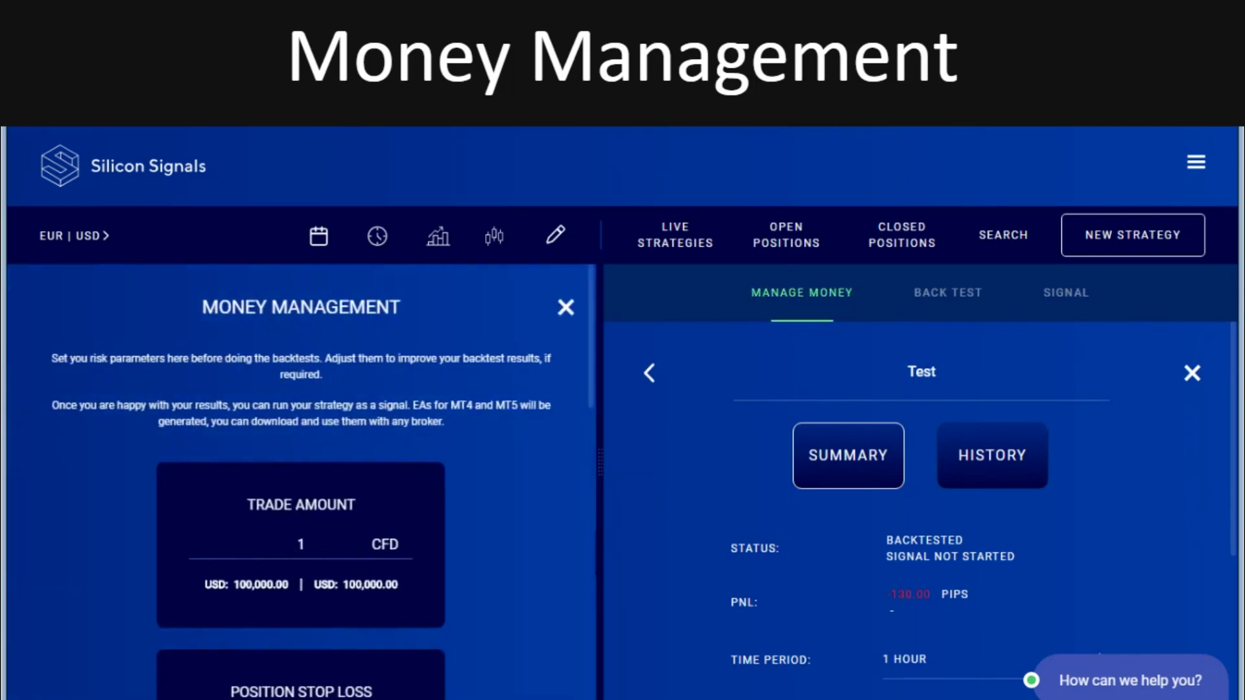
scroll(287, 558, "down", 5)
scroll(286, 552, "down", 8)
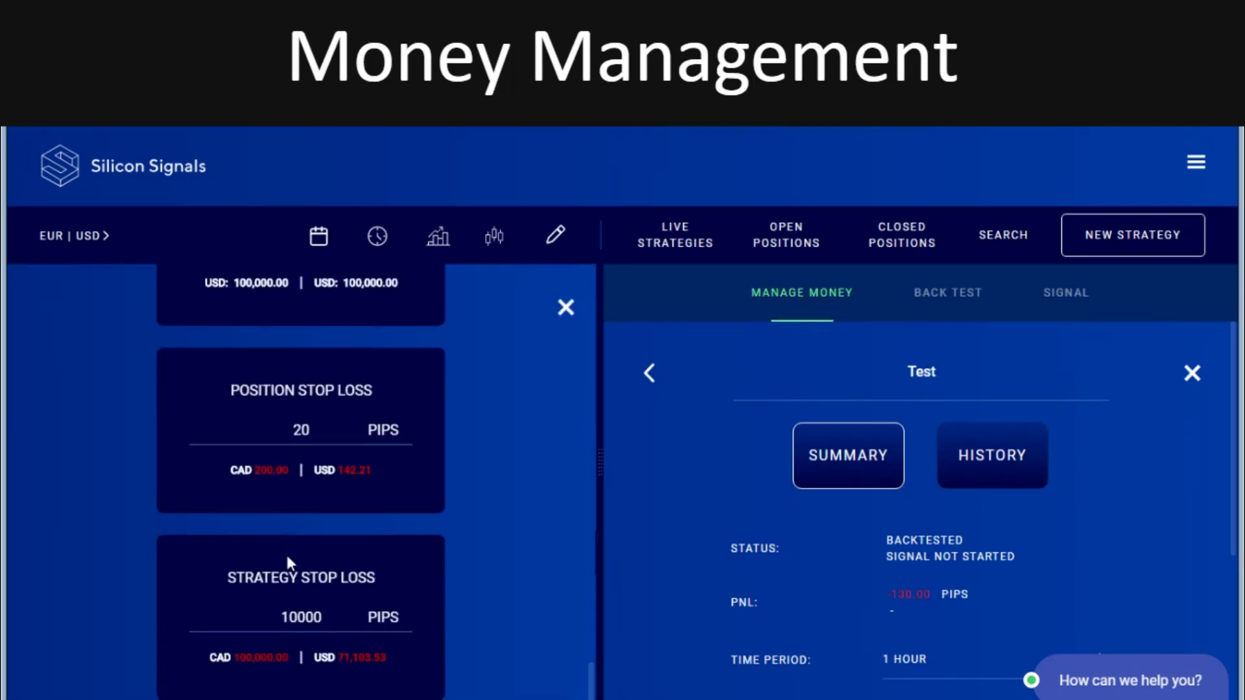
double_click(326, 562)
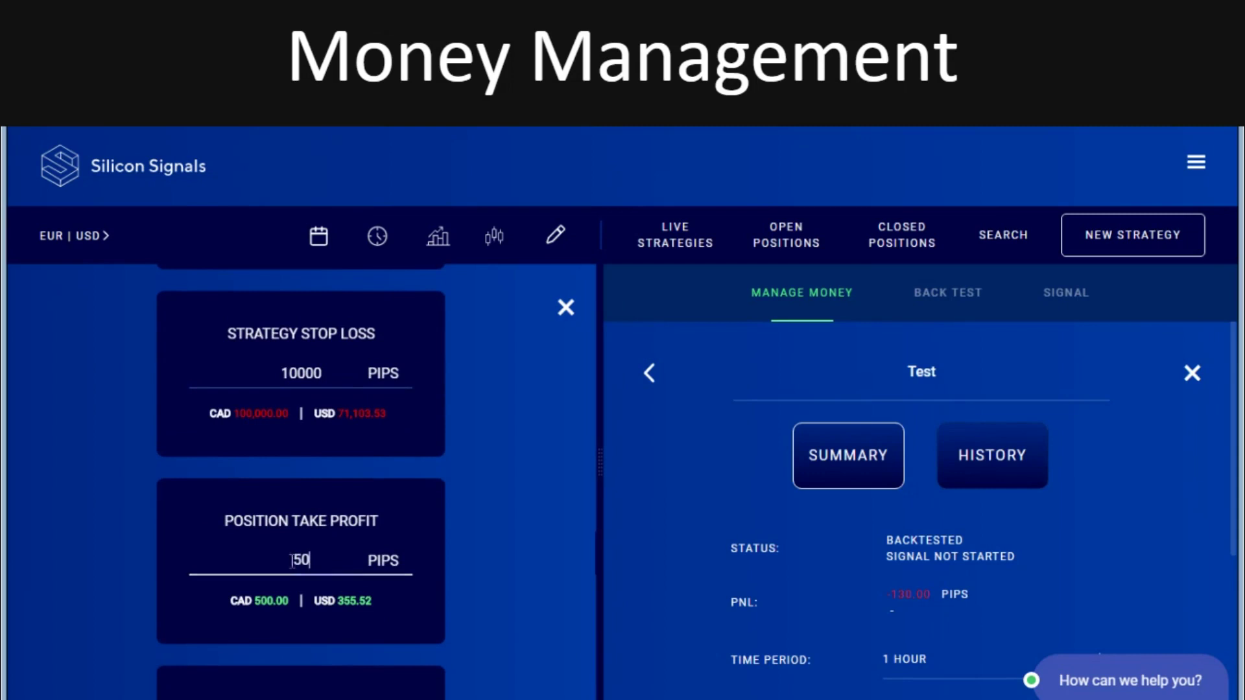
type("40")
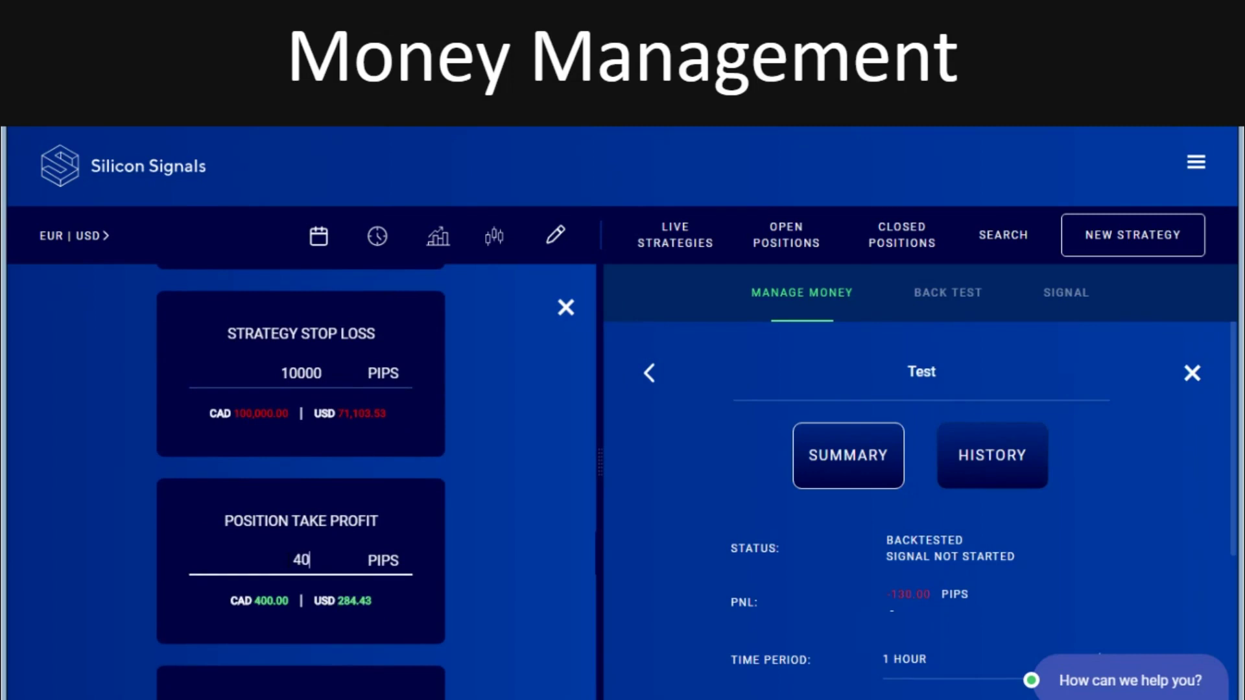
left_click(60, 574)
scroll(61, 574, "down", 10)
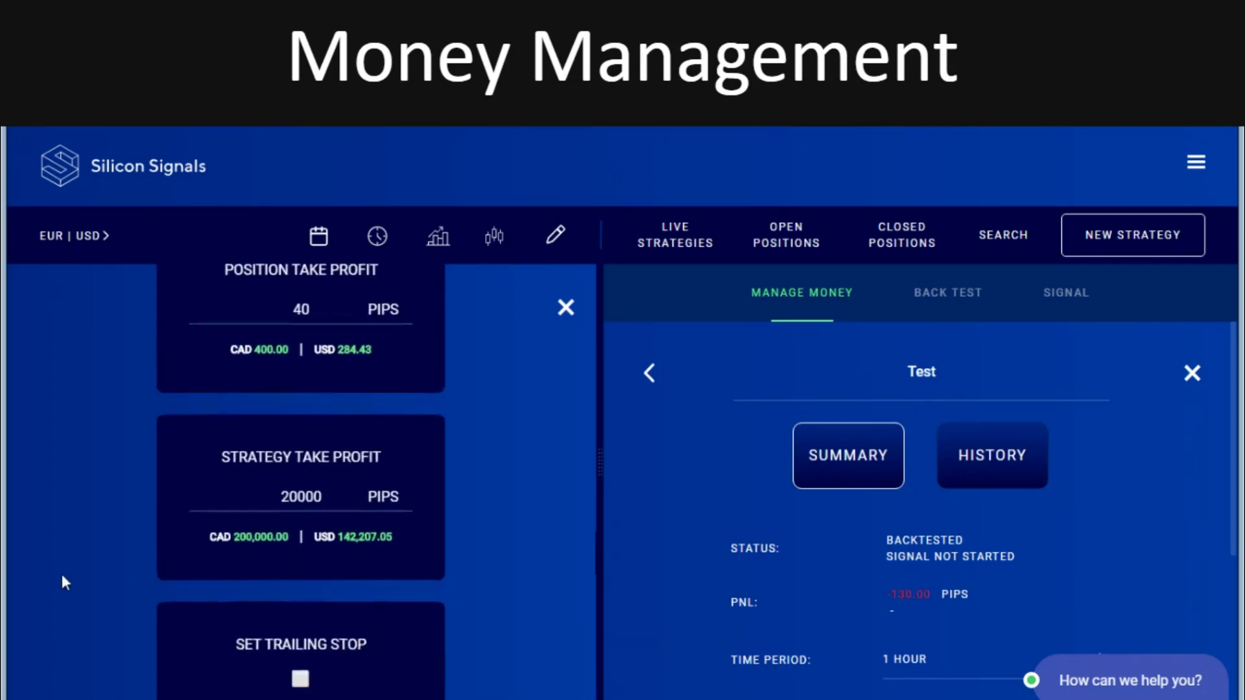
left_click(281, 452)
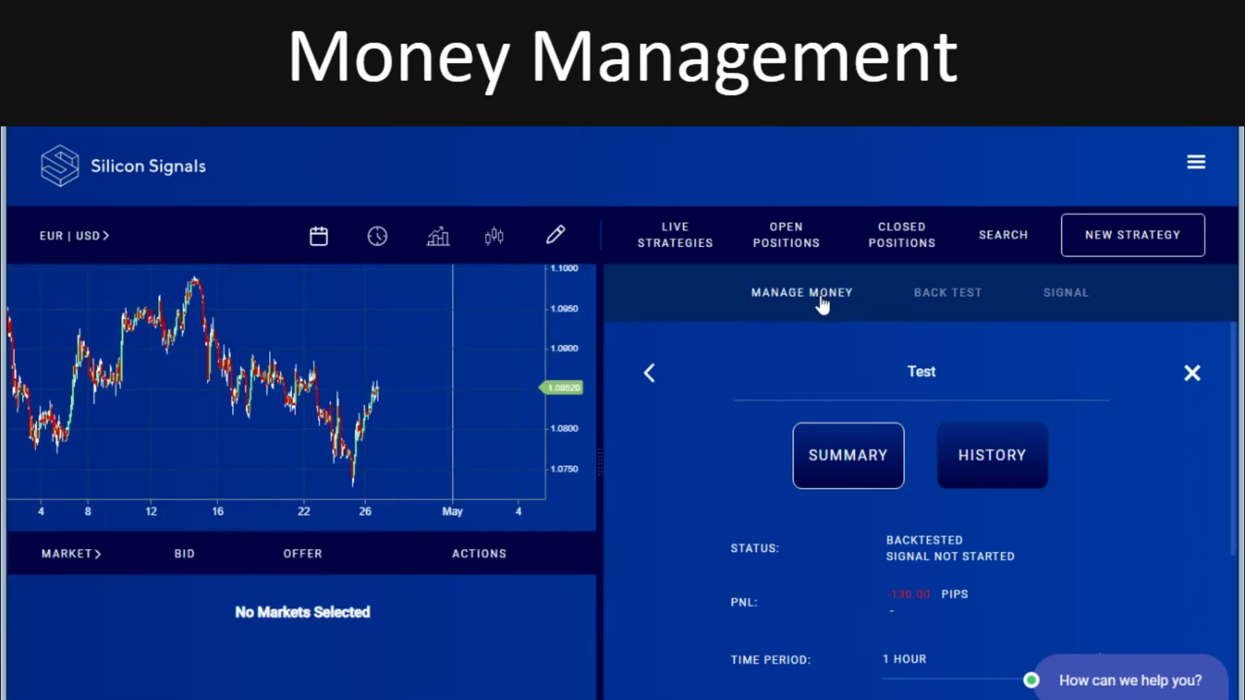
Step: Backtest the strategy from 2 December 2019 to today, 27/04/2020
left_click(932, 299)
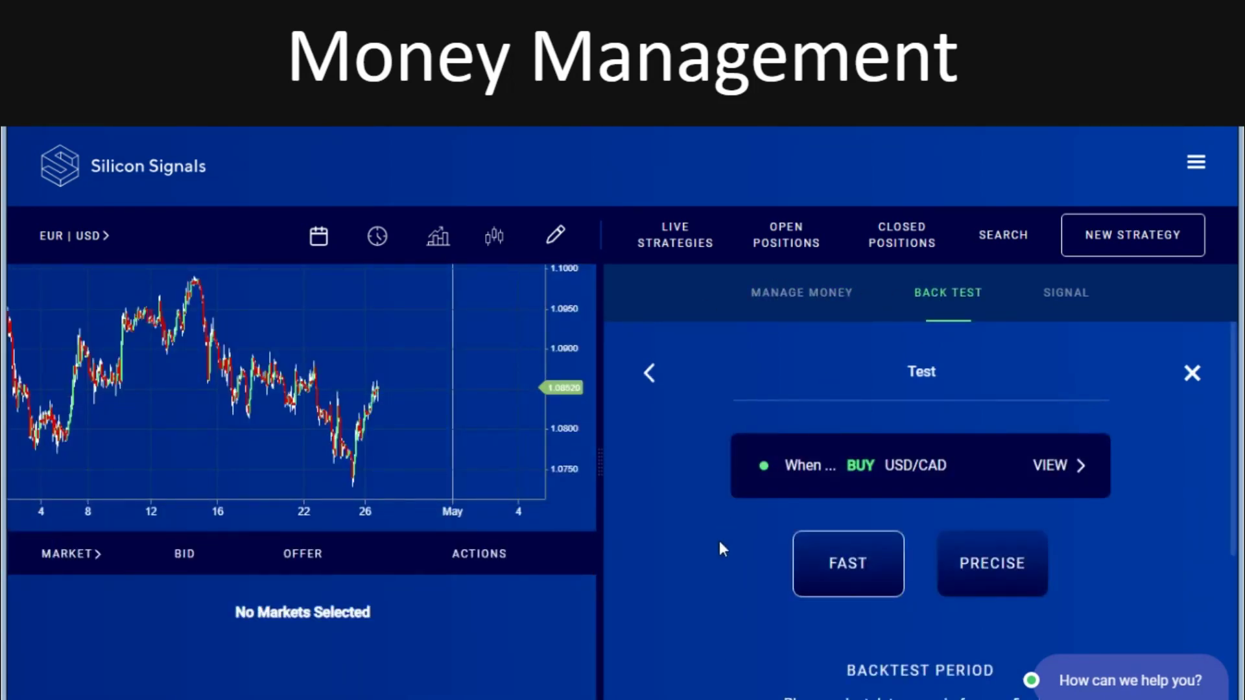
scroll(720, 542, "down", 2)
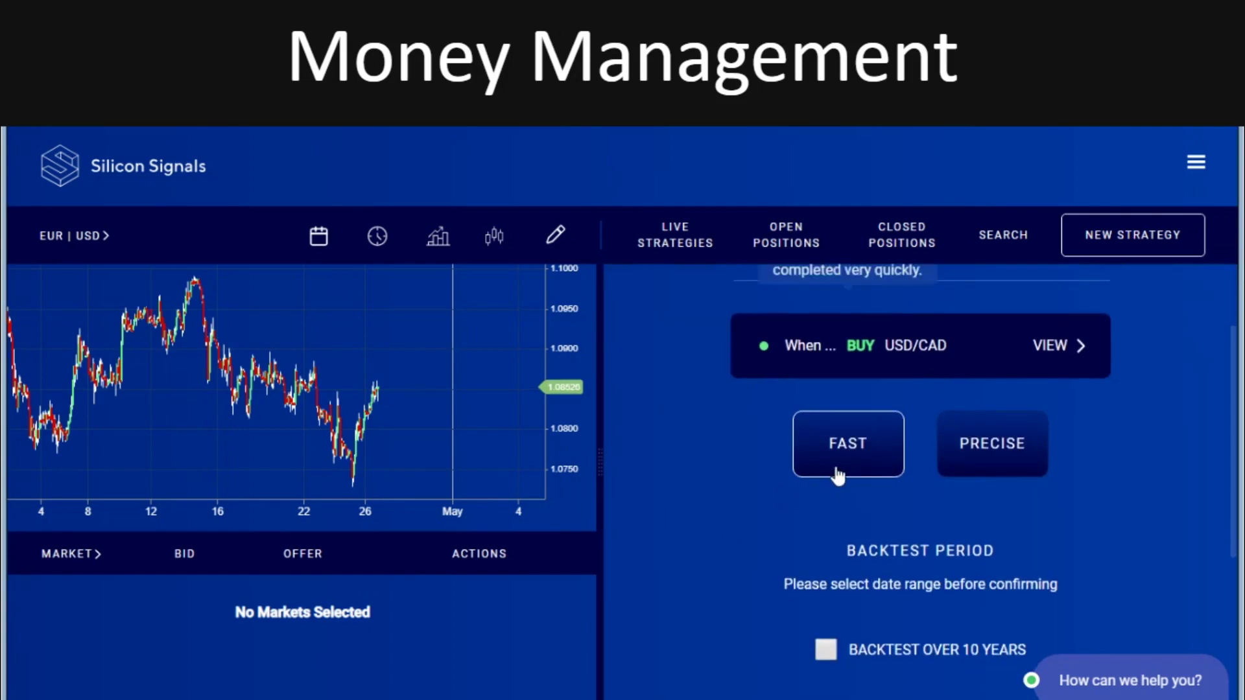
scroll(834, 495, "down", 4)
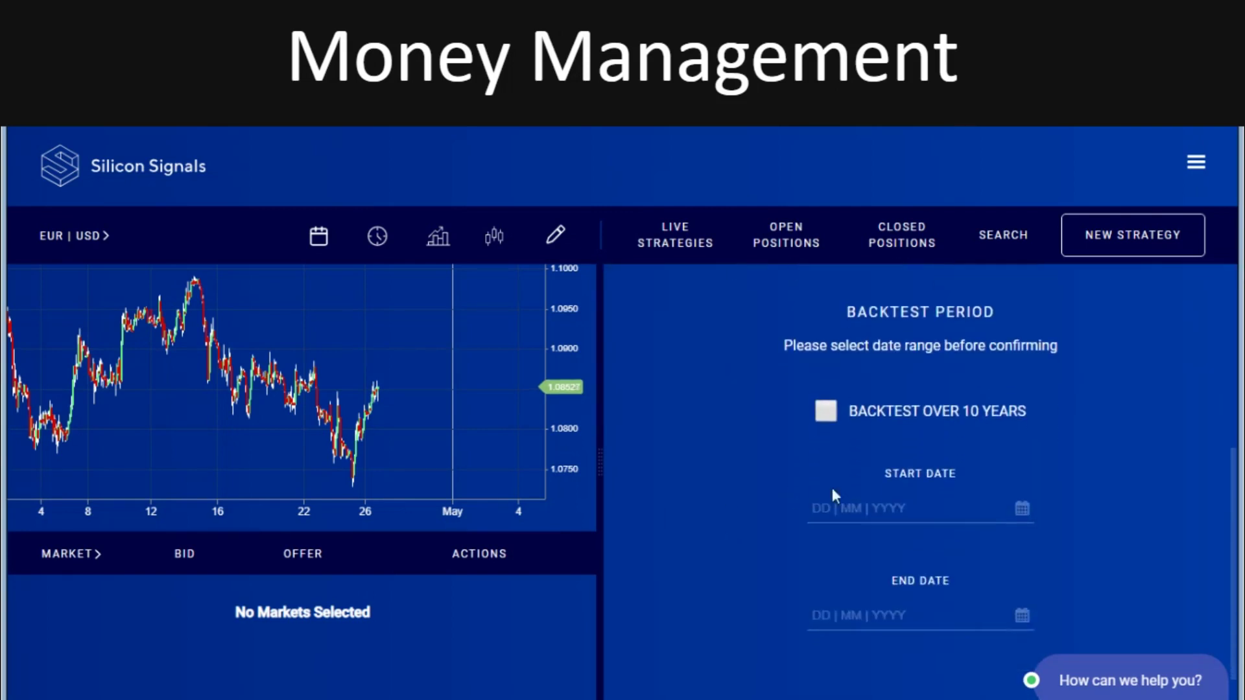
left_click(904, 513)
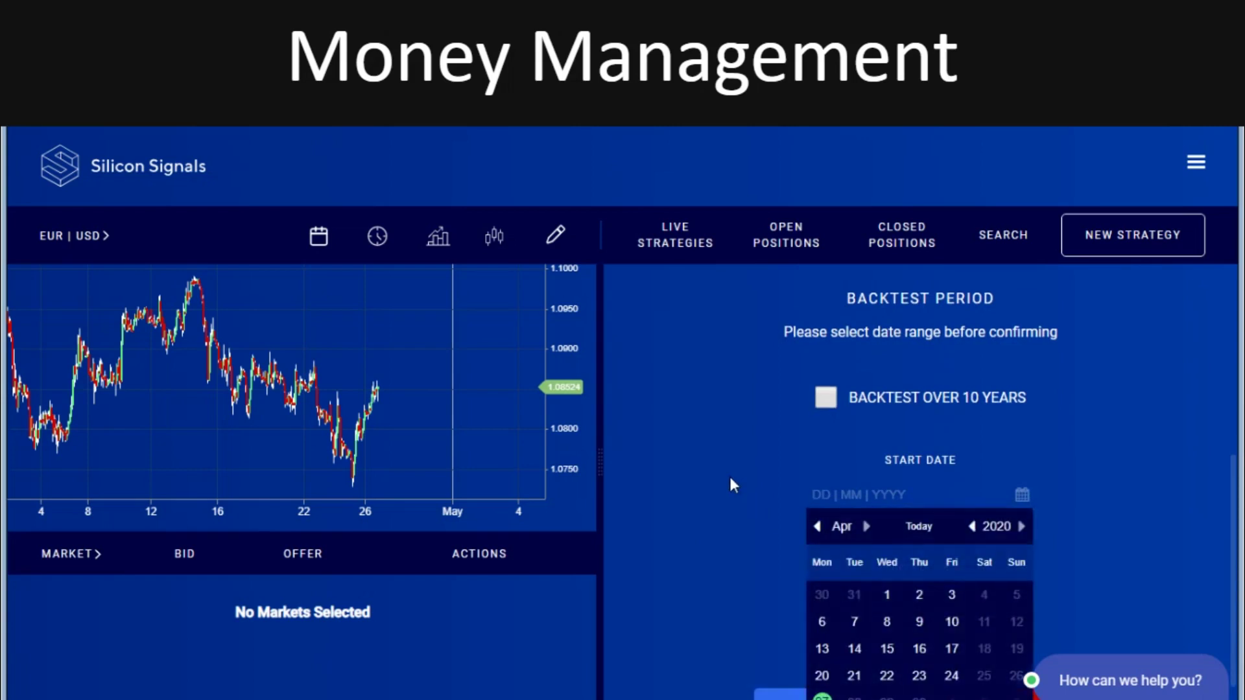
left_click(816, 526)
left_click(816, 527)
left_click(817, 526)
left_click(818, 527)
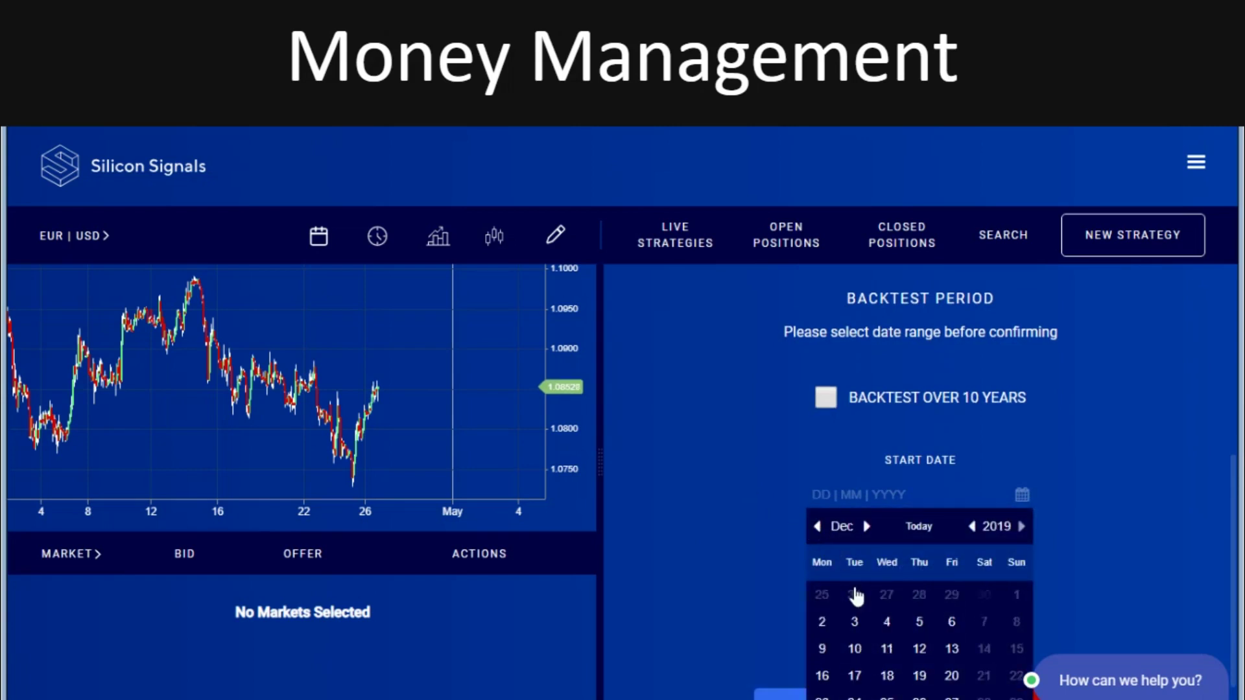
left_click(822, 622)
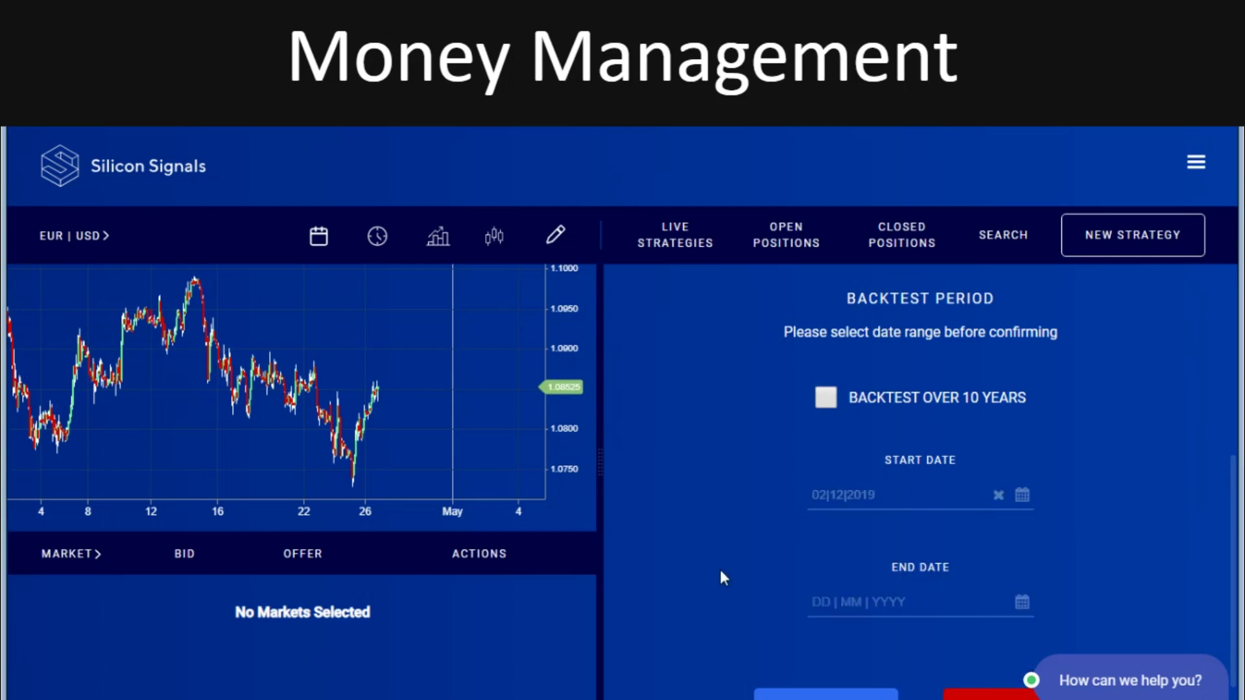
left_click(948, 602)
left_click(919, 526)
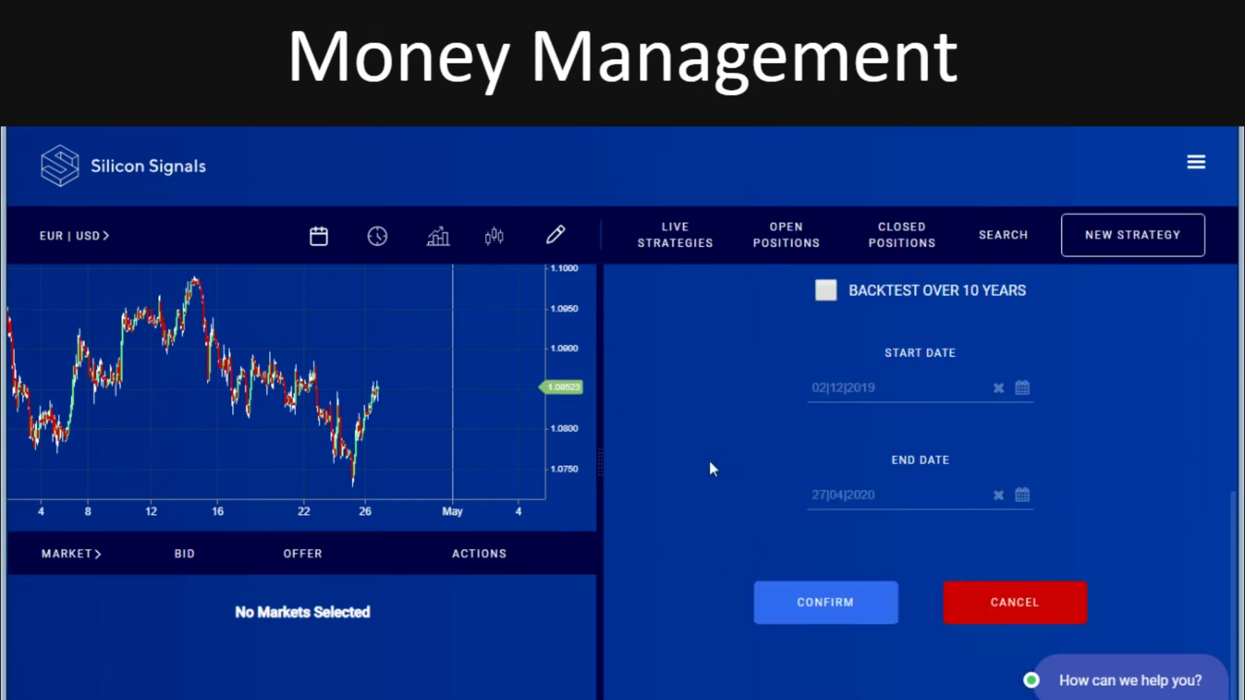
left_click(809, 617)
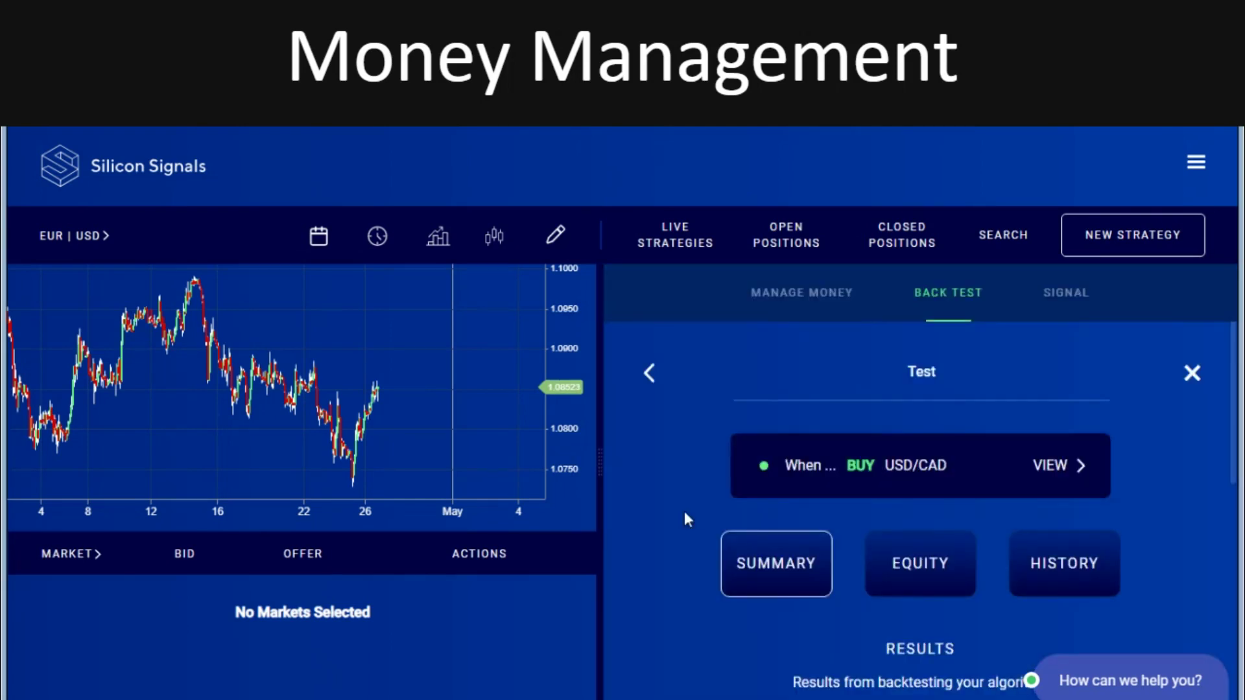
scroll(685, 513, "down", 4)
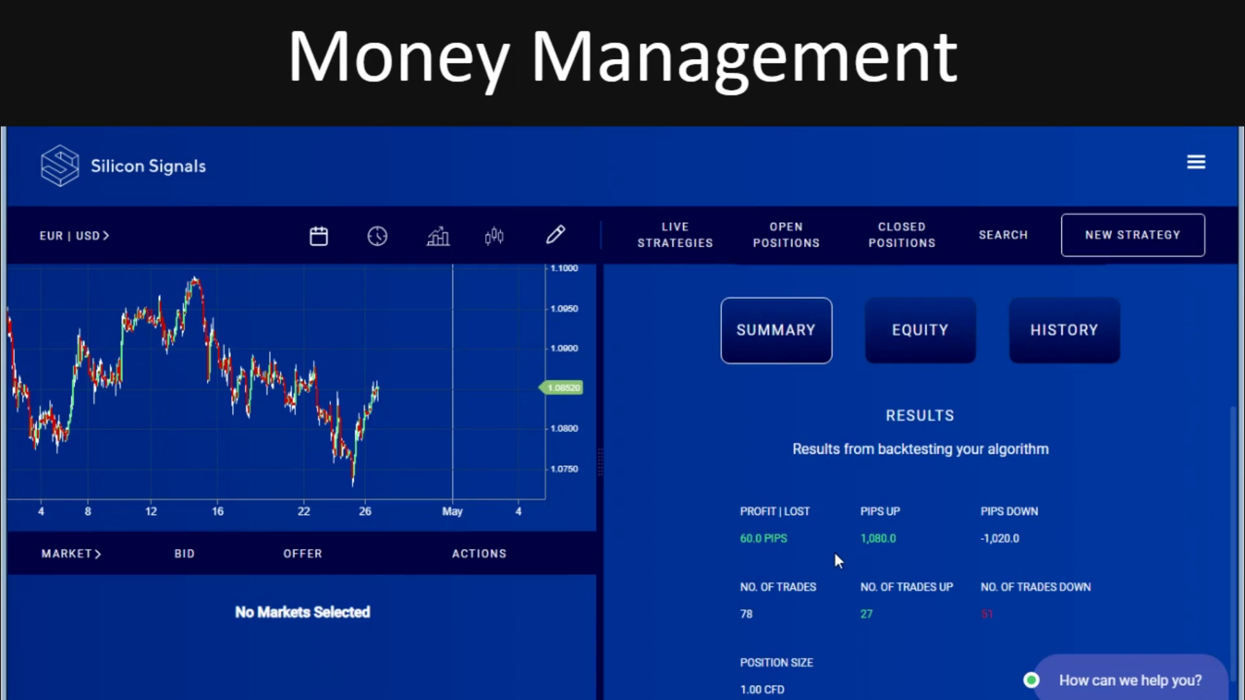
scroll(849, 581, "down", 1)
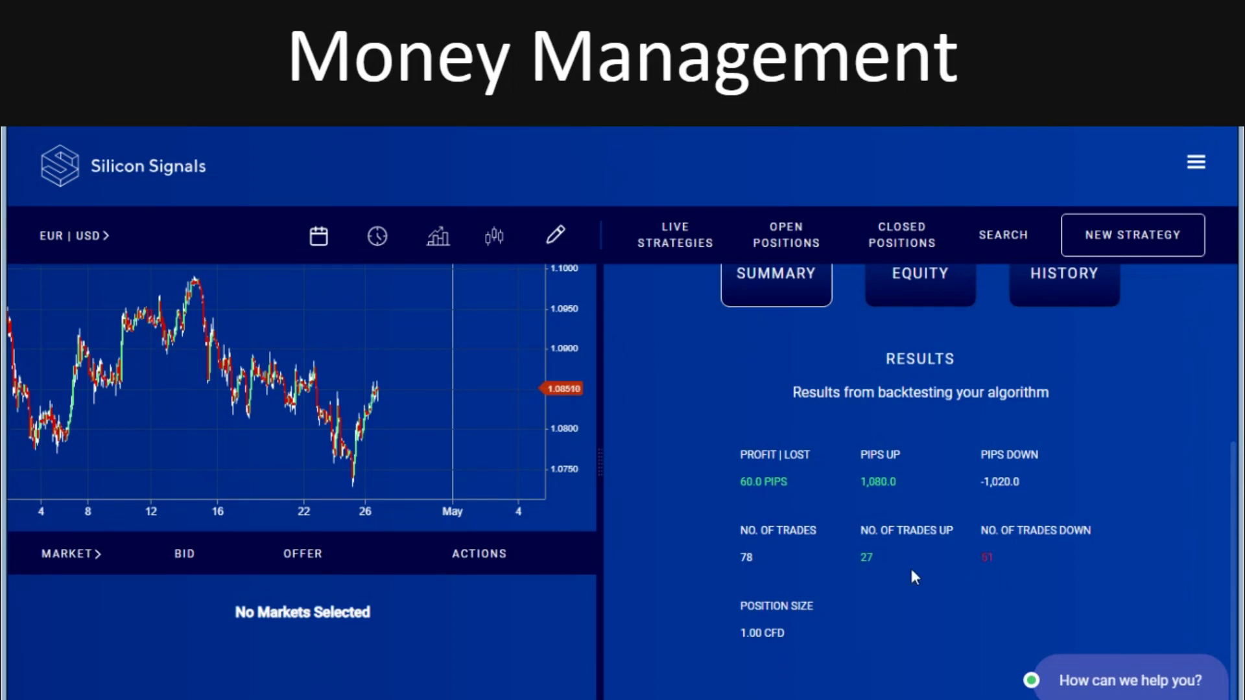
scroll(667, 437, "up", 5)
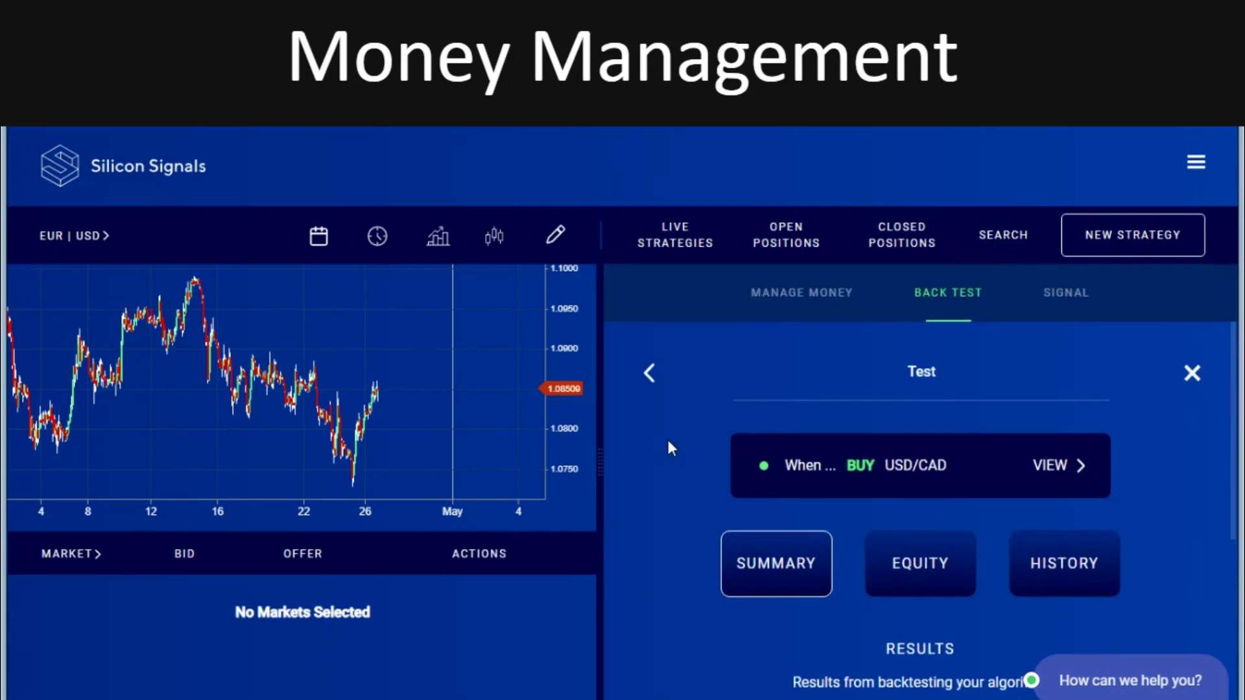
Step: Enable a 20-pip trailing stop in Money Management and save it
left_click(803, 305)
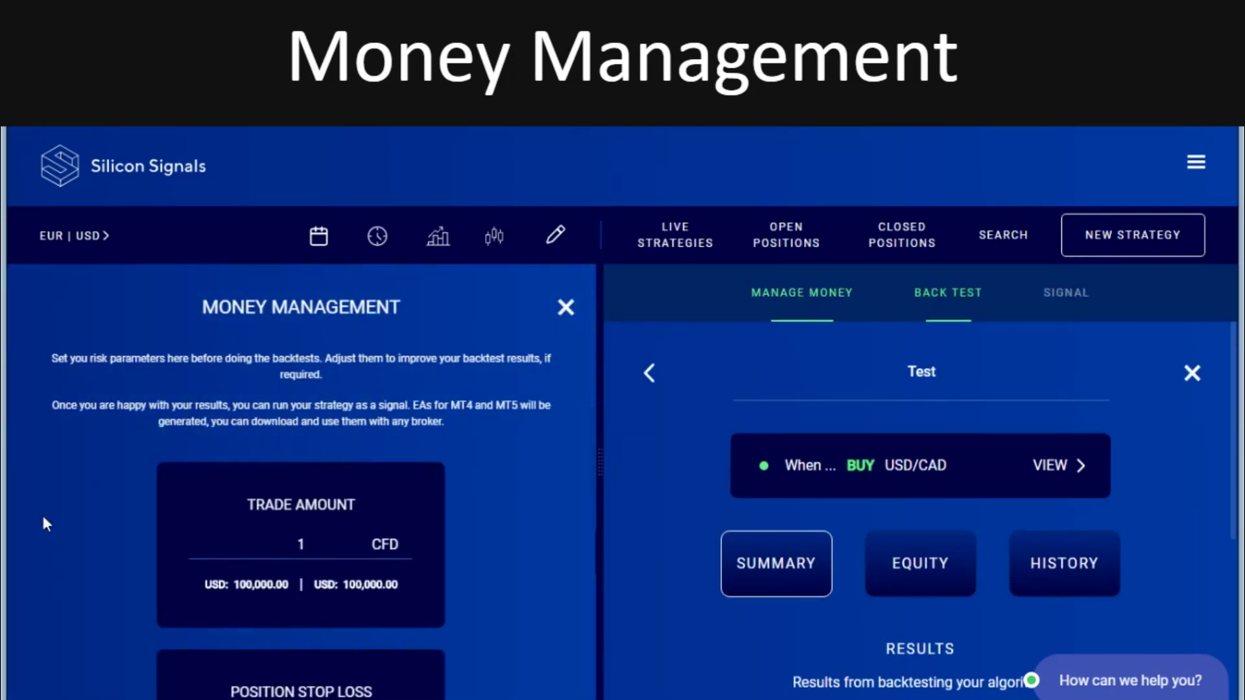
scroll(109, 550, "down", 4)
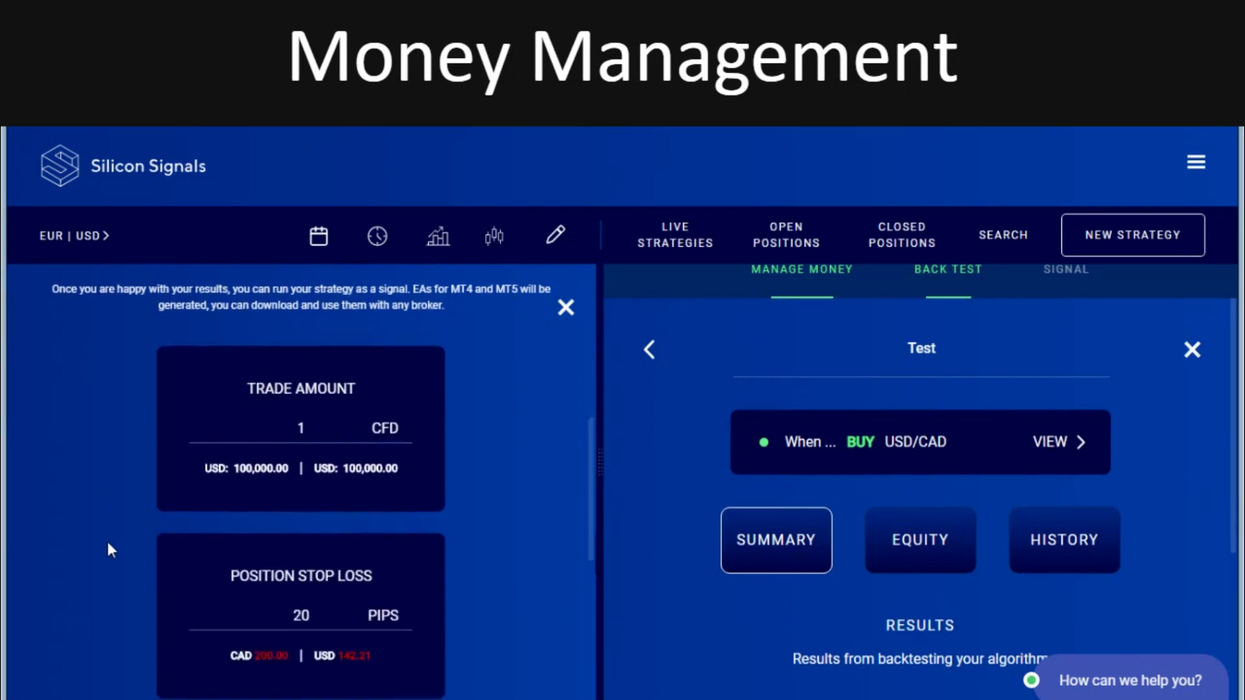
scroll(108, 549, "down", 10)
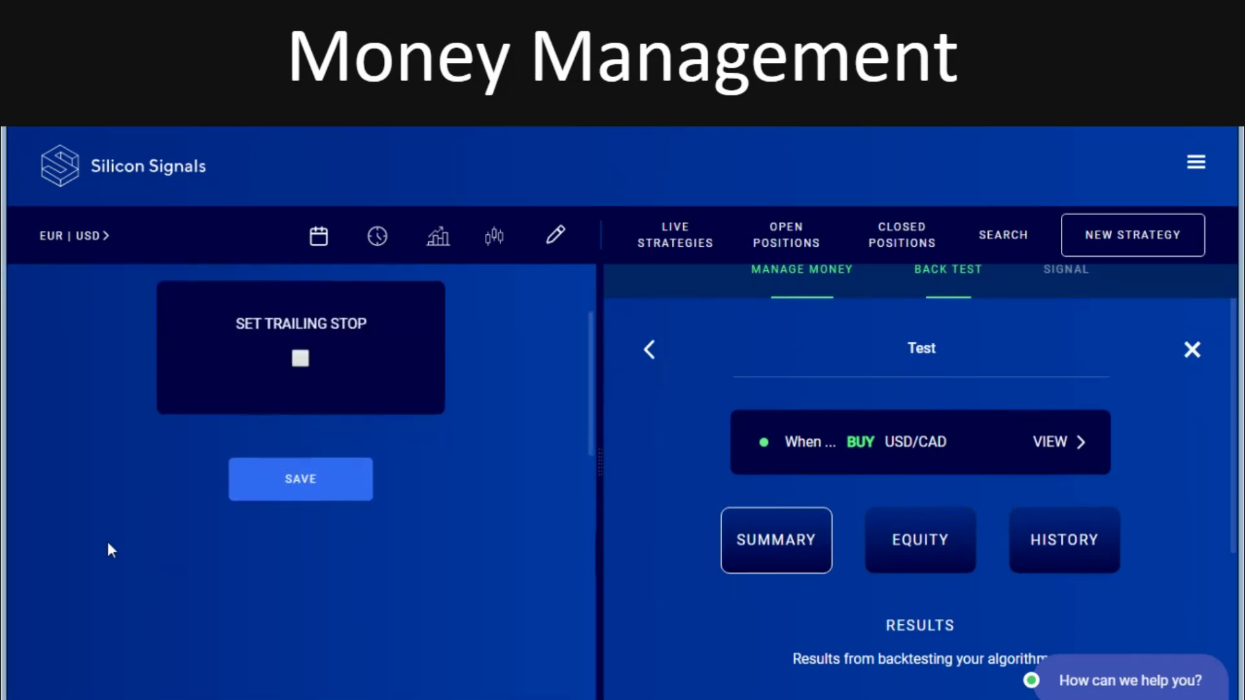
left_click(300, 356)
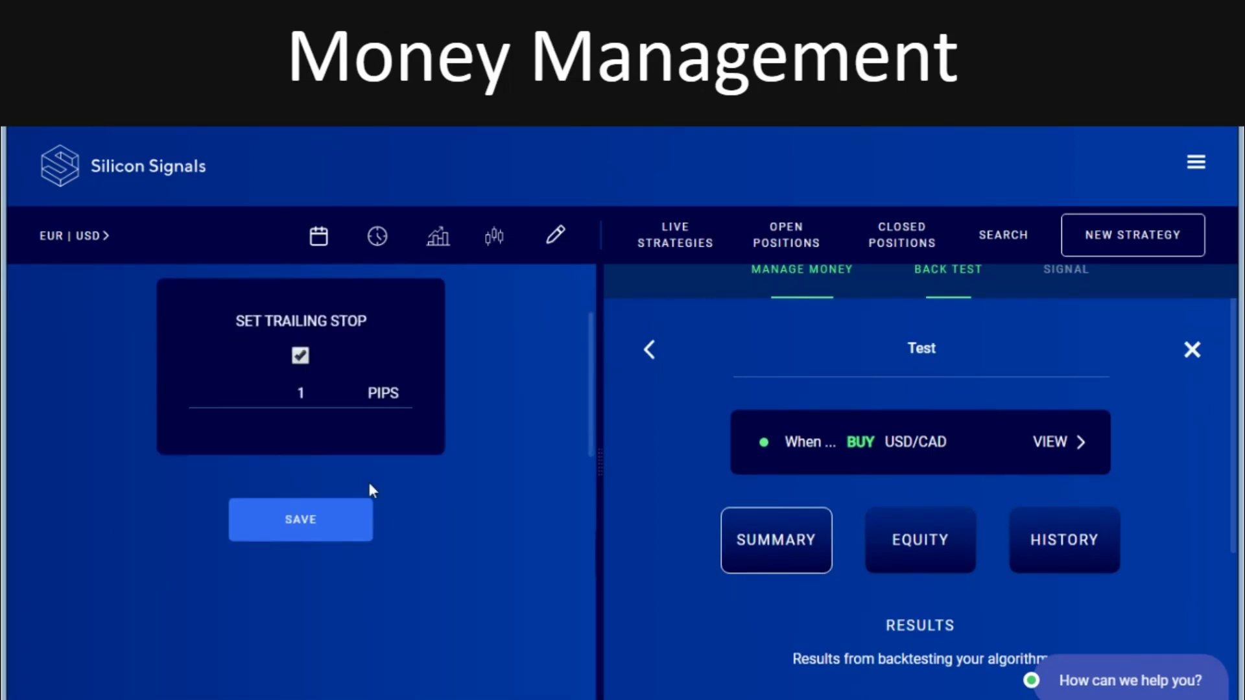
left_click(310, 397)
left_click_drag(310, 397, 292, 405)
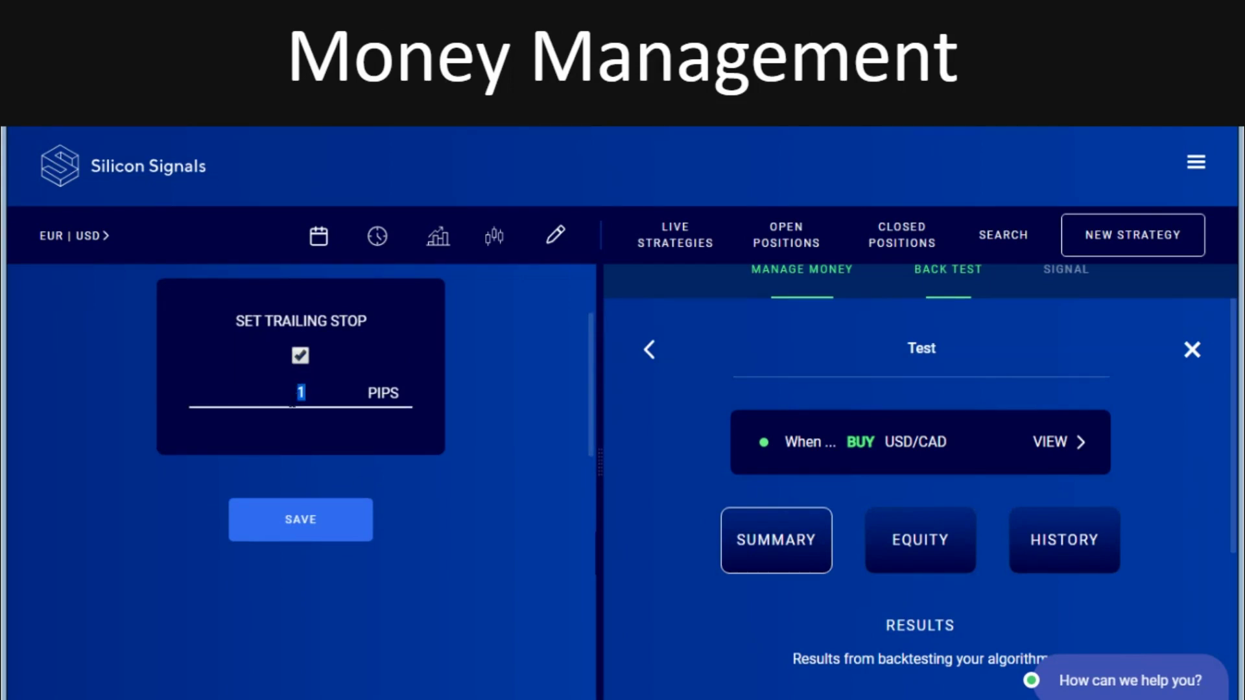
type("20")
left_click(259, 517)
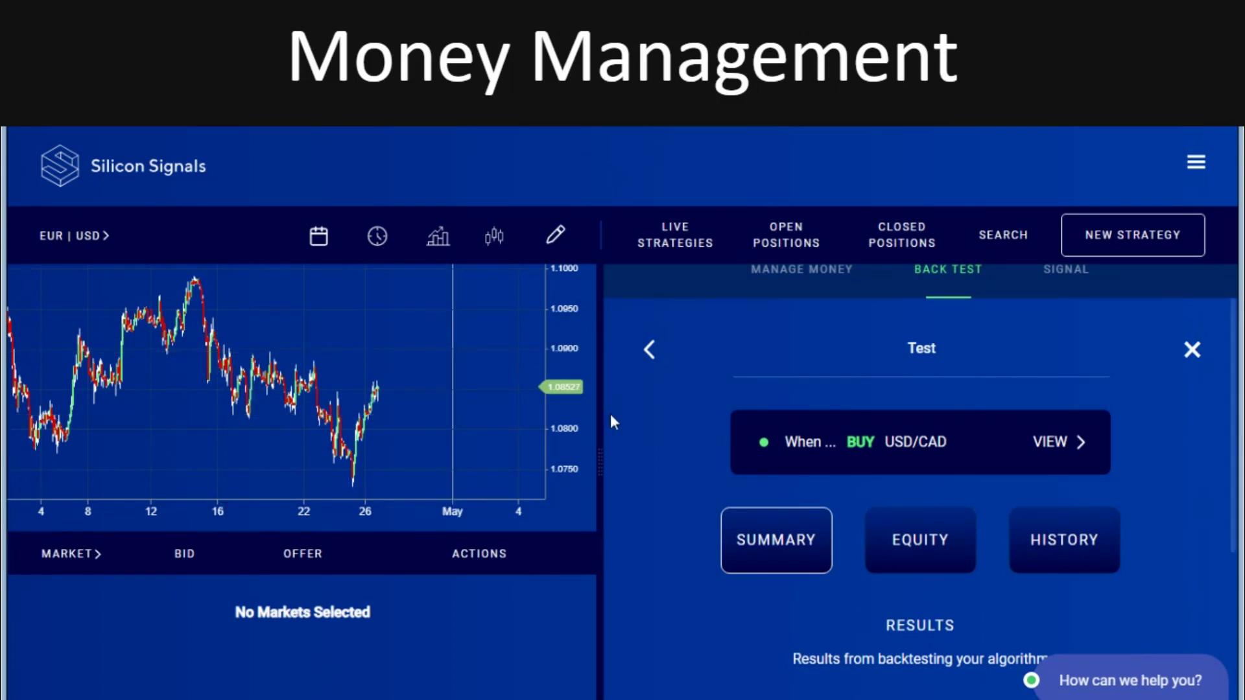
Step: Reopen Money Management and return to the strategy summary showing a 60.00-pip PNL
scroll(703, 419, "up", 1)
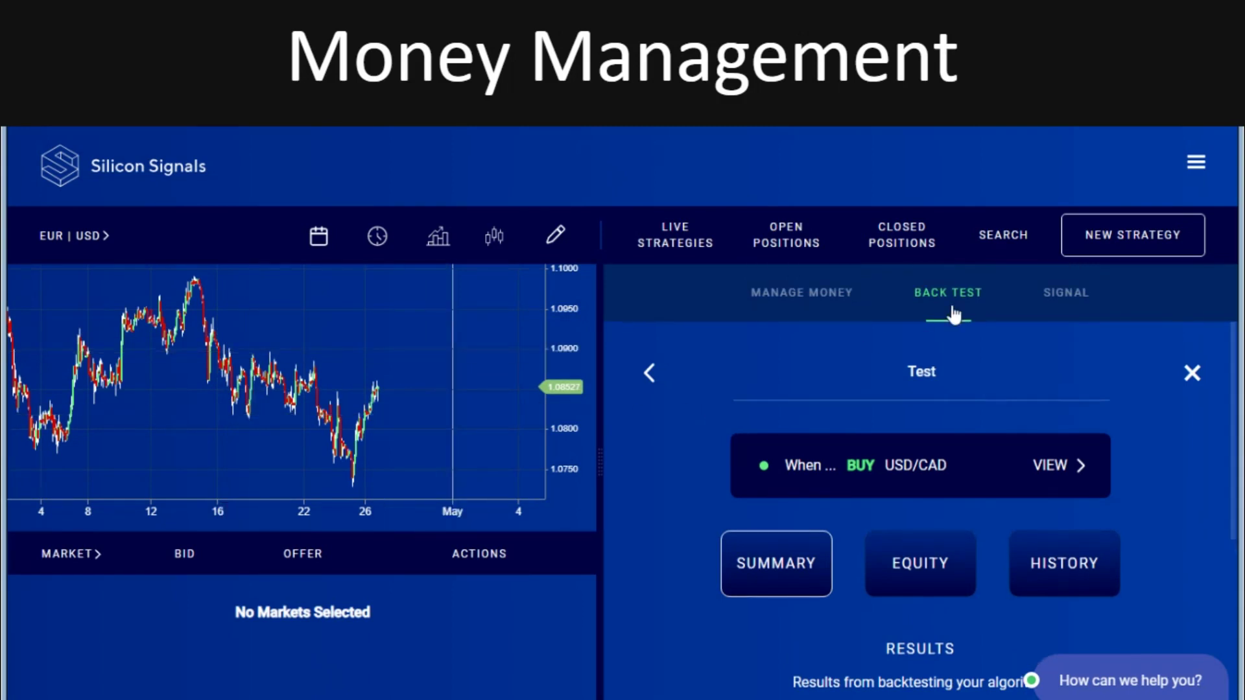
left_click(833, 303)
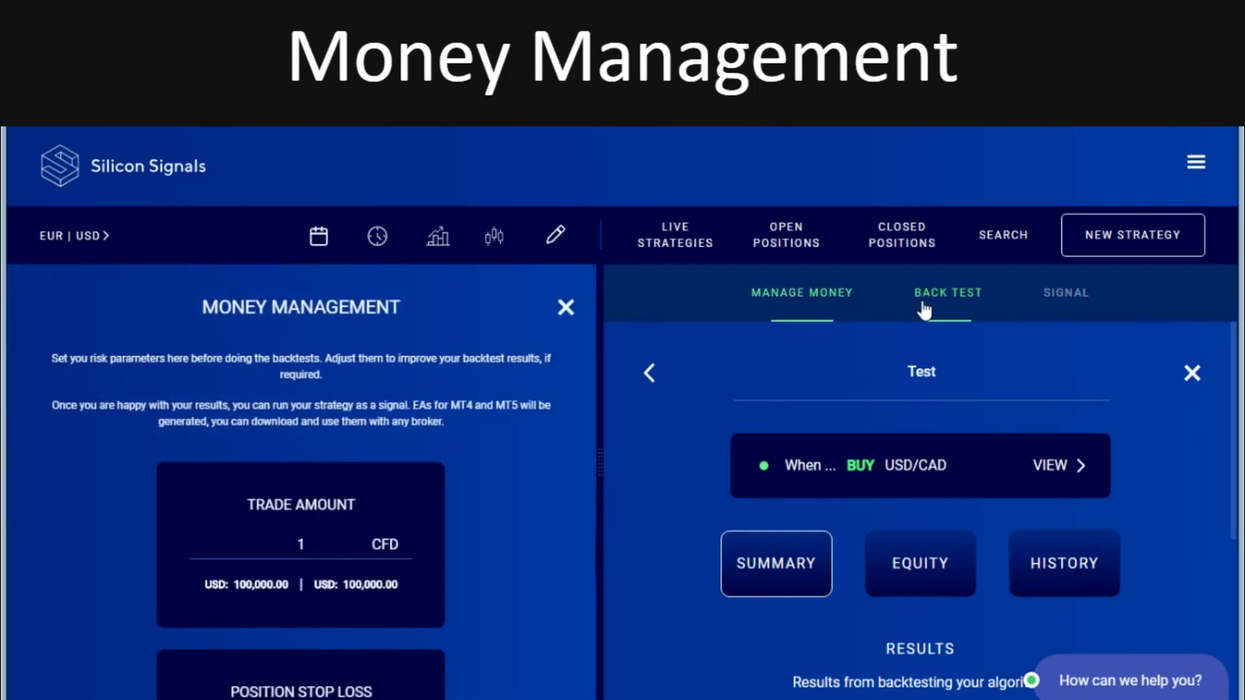
scroll(691, 552, "down", 3)
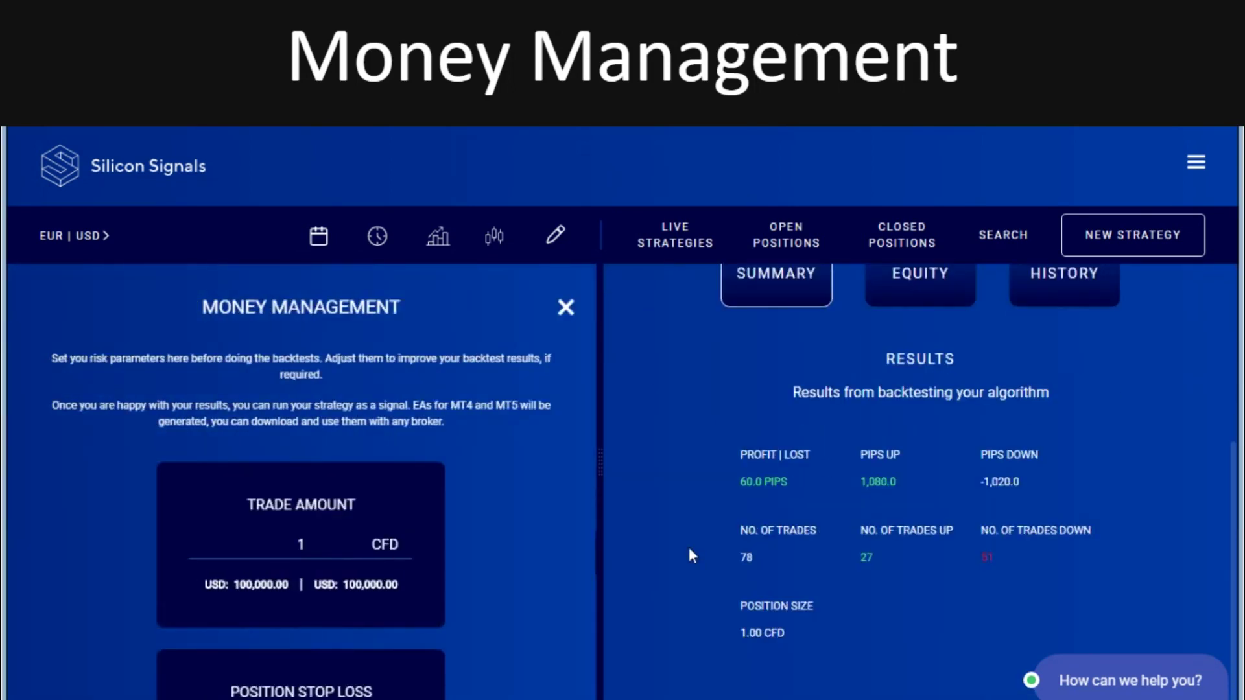
scroll(688, 544, "up", 5)
left_click(652, 386)
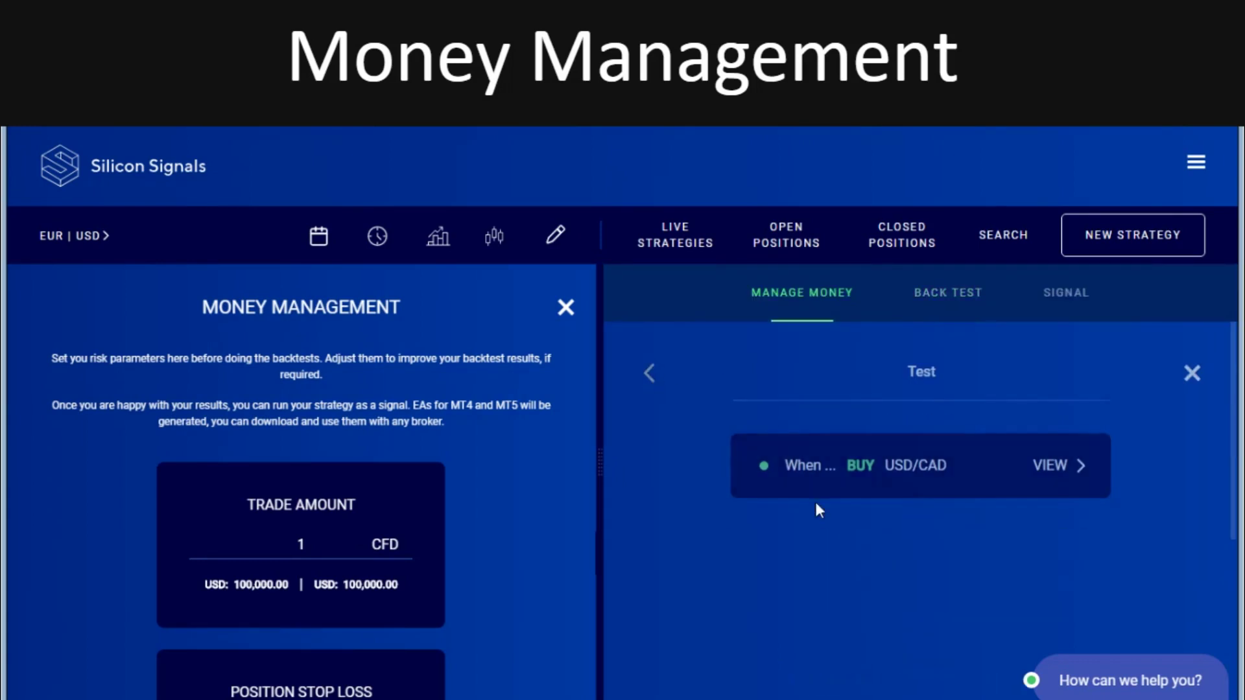
scroll(731, 565, "down", 2)
scroll(732, 565, "up", 2)
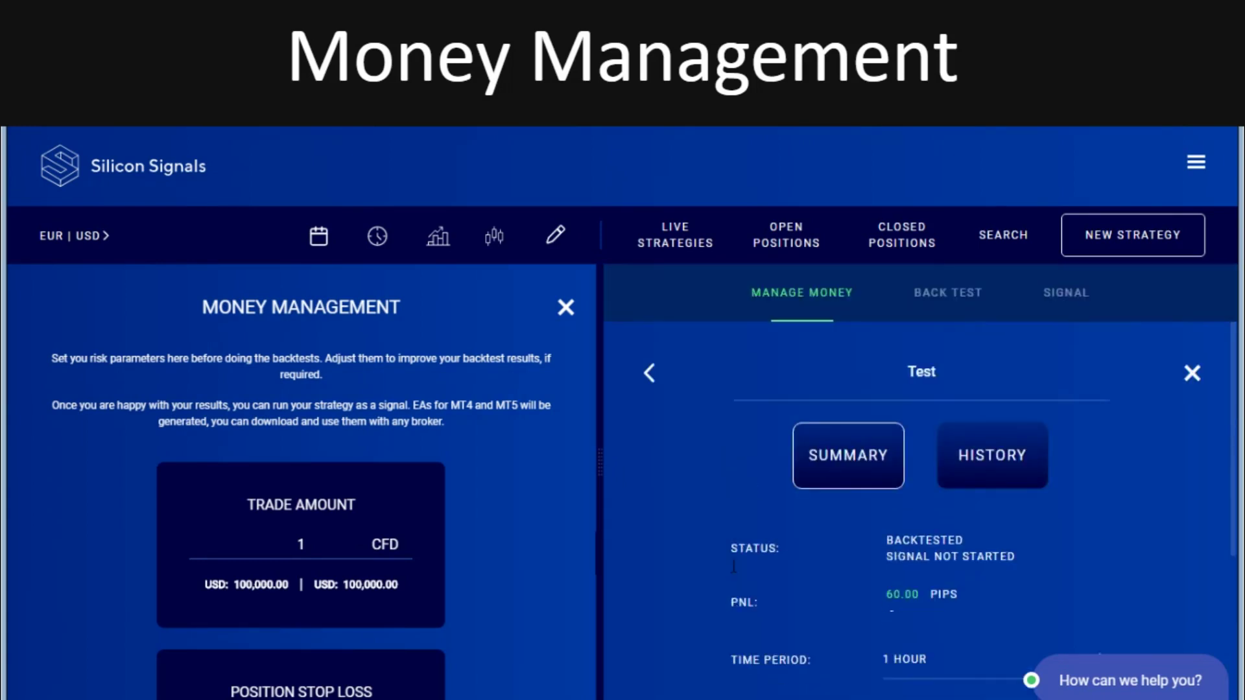
scroll(732, 566, "down", 4)
scroll(732, 566, "up", 2)
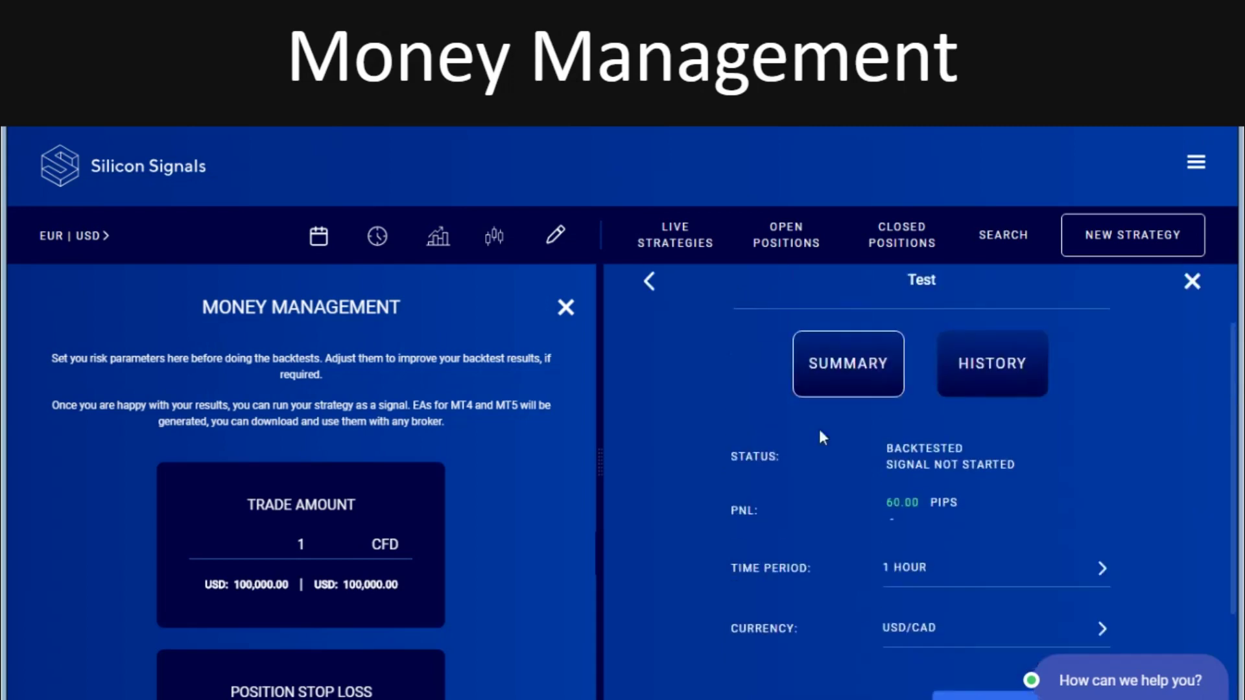
scroll(792, 363, "up", 1)
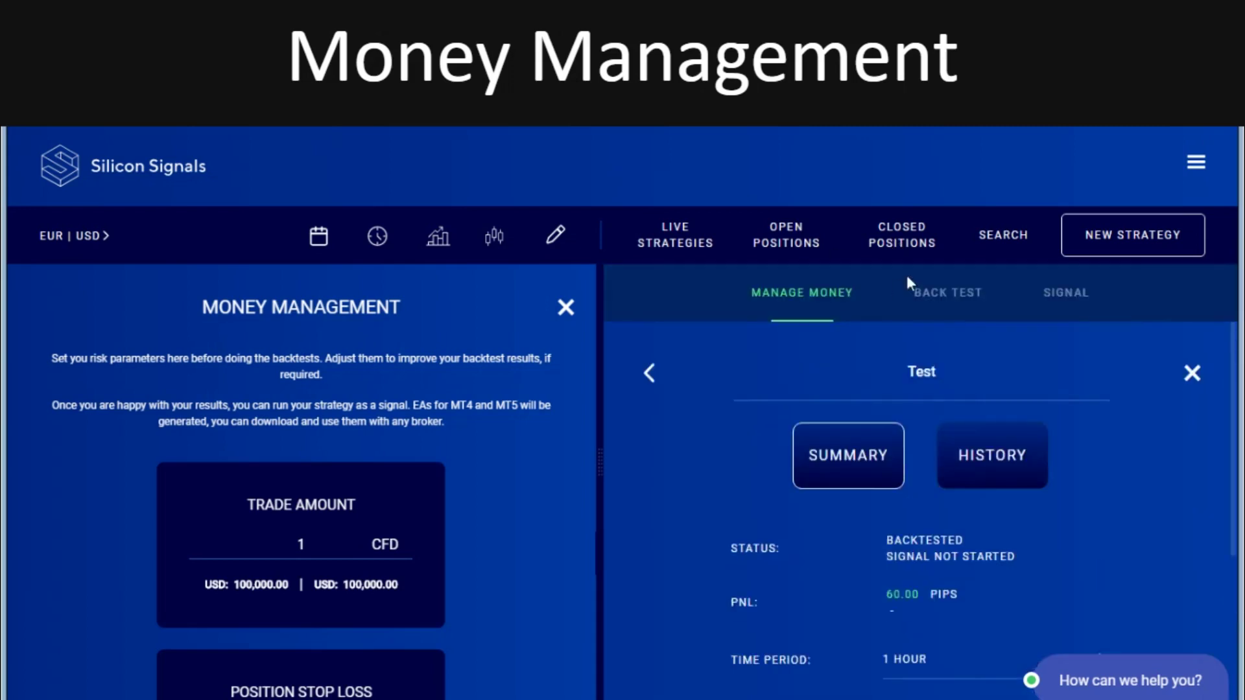
Step: Rerun the backtest over 02/12/2019–27/04/2020 and review the 60.0-pip, 78-trade results
scroll(723, 510, "down", 1)
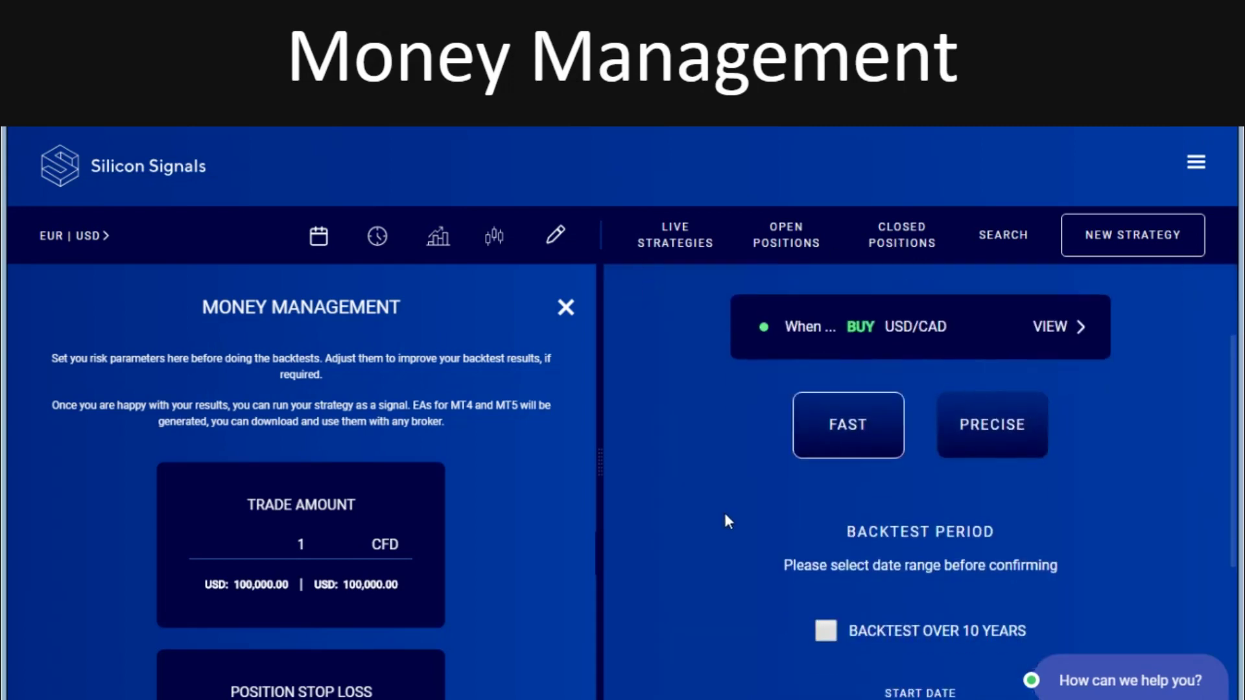
scroll(721, 543, "down", 3)
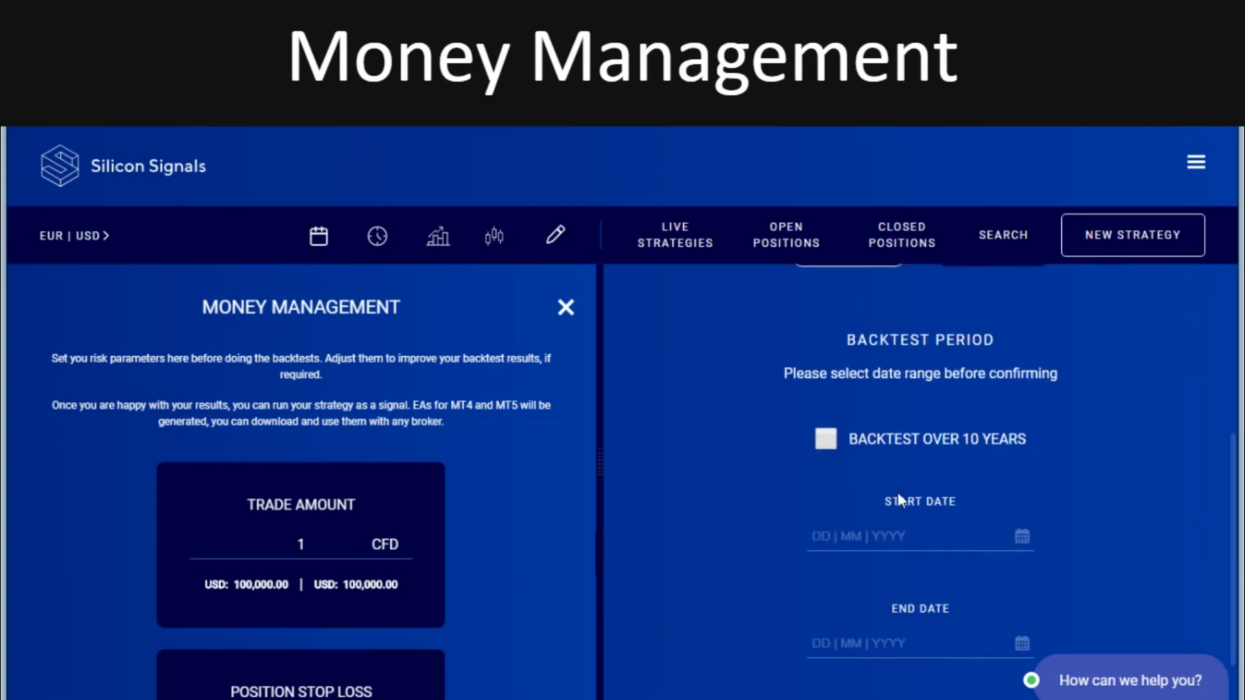
left_click(903, 537)
left_click(816, 528)
left_click(816, 527)
left_click(817, 528)
left_click(817, 528)
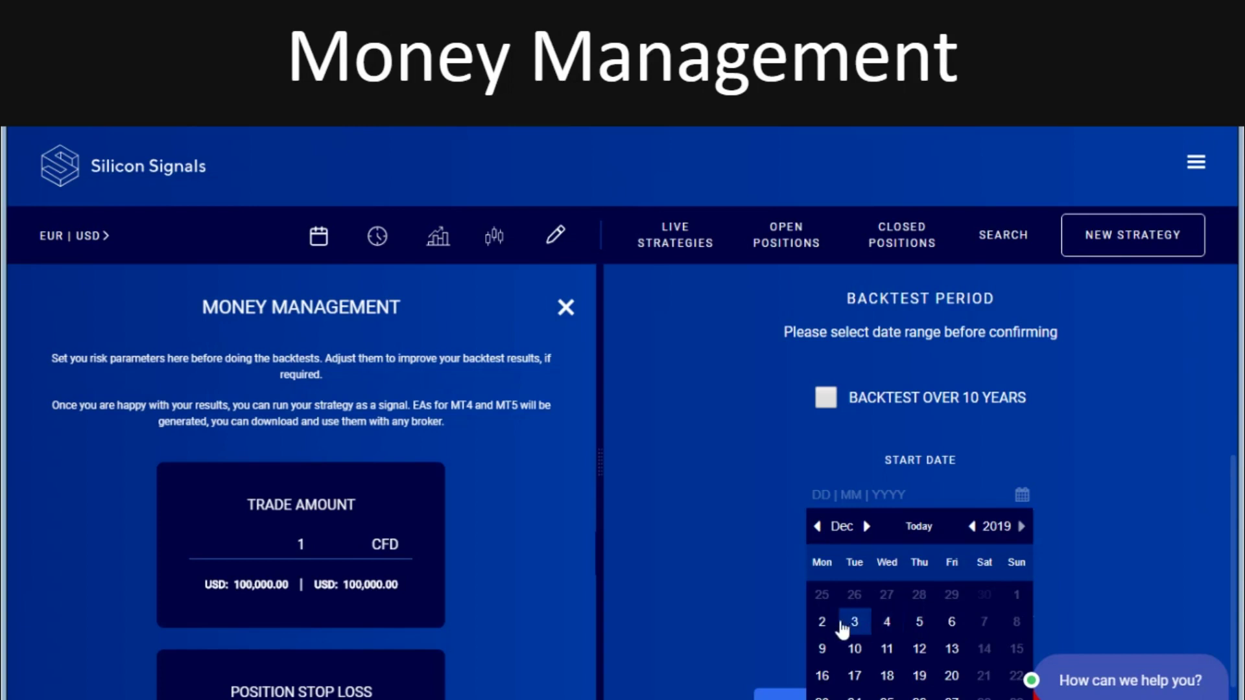
left_click(822, 623)
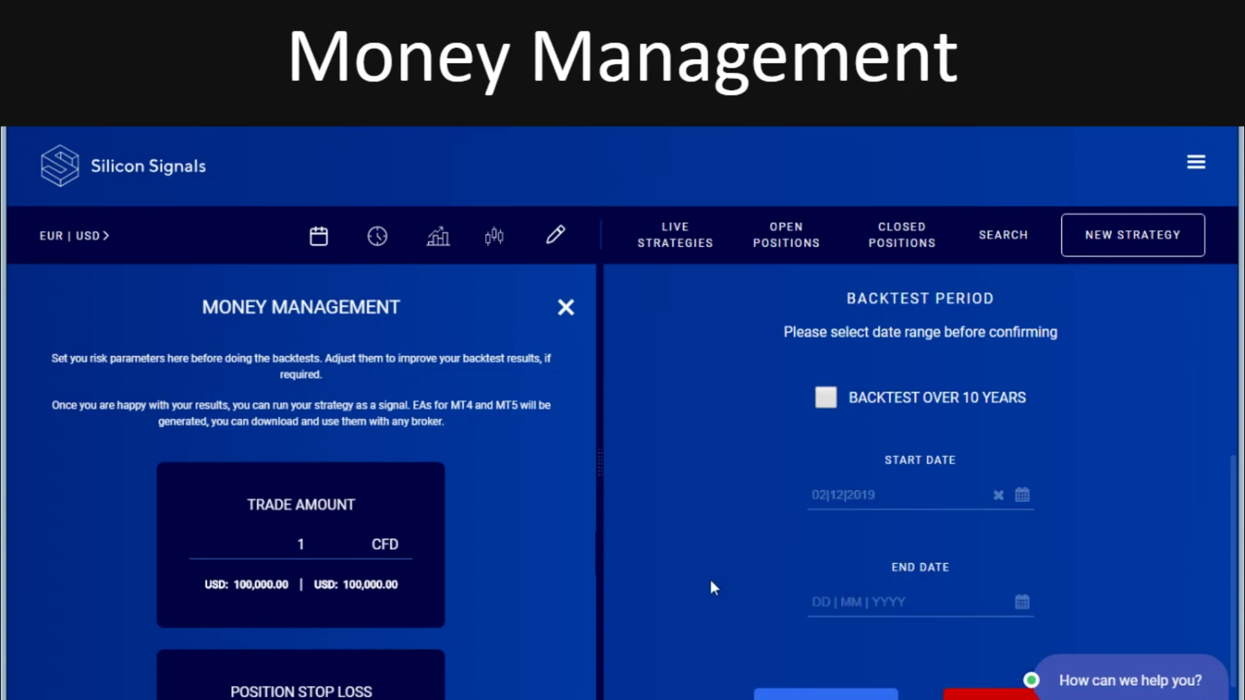
left_click(895, 599)
left_click(926, 526)
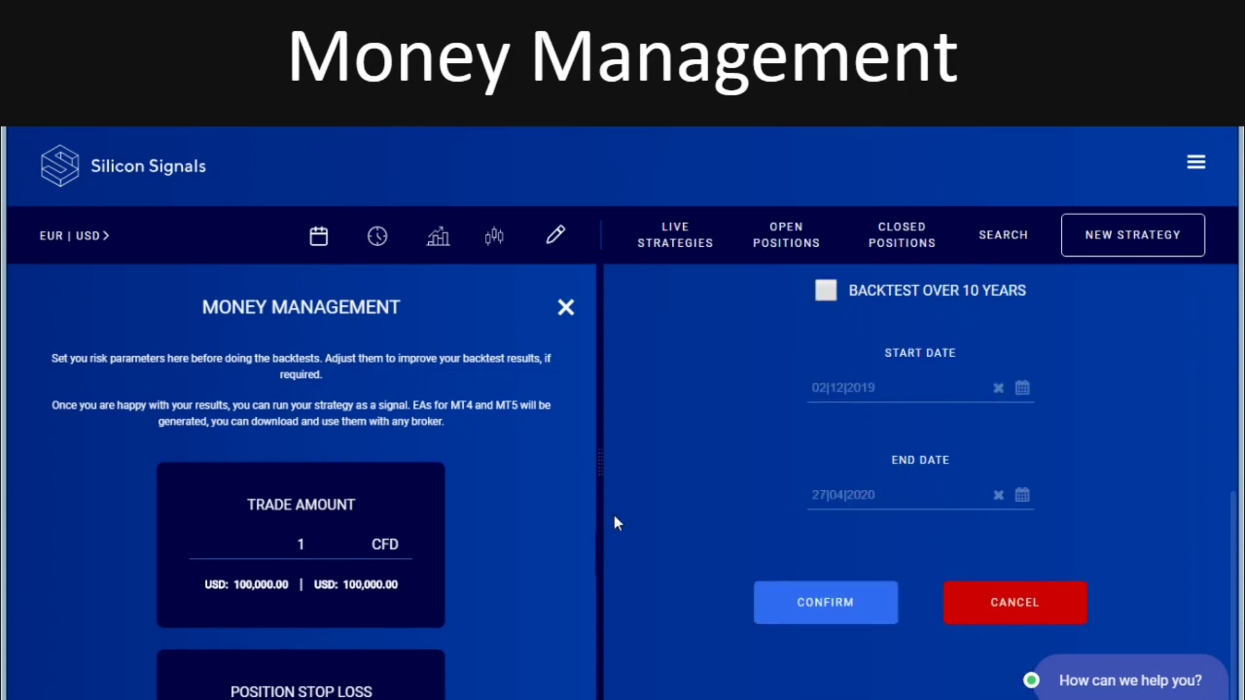
left_click(775, 599)
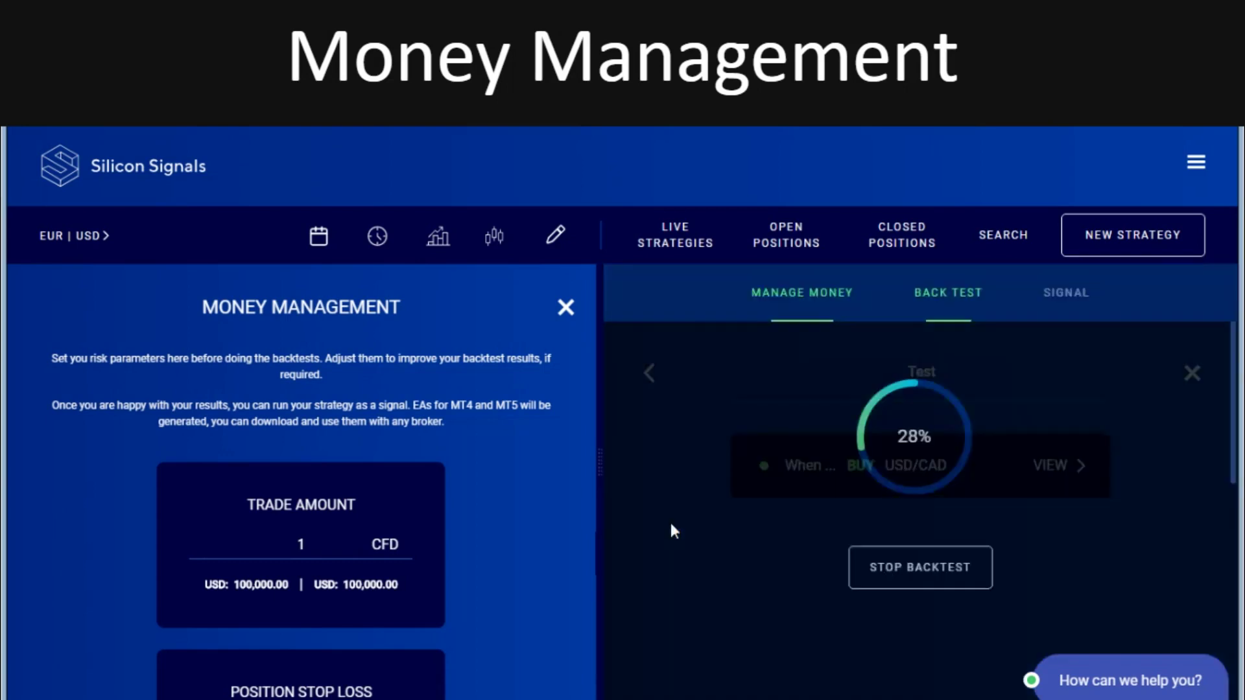
scroll(670, 522, "down", 3)
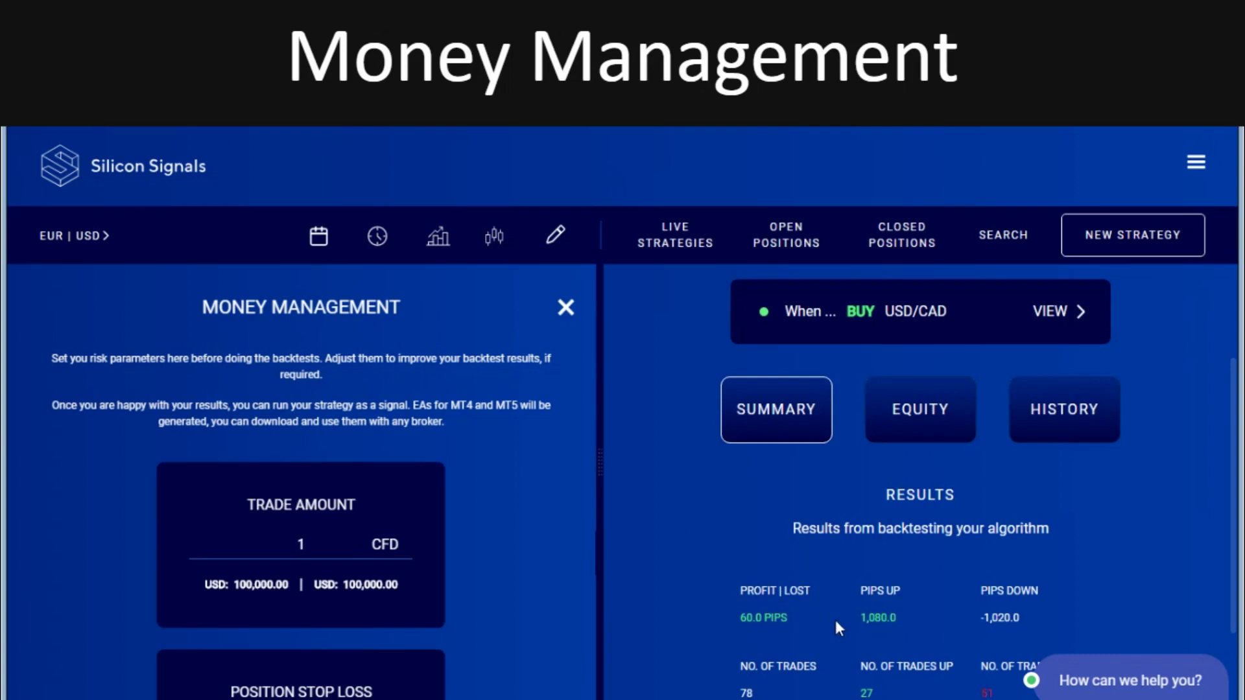
scroll(835, 621, "down", 1)
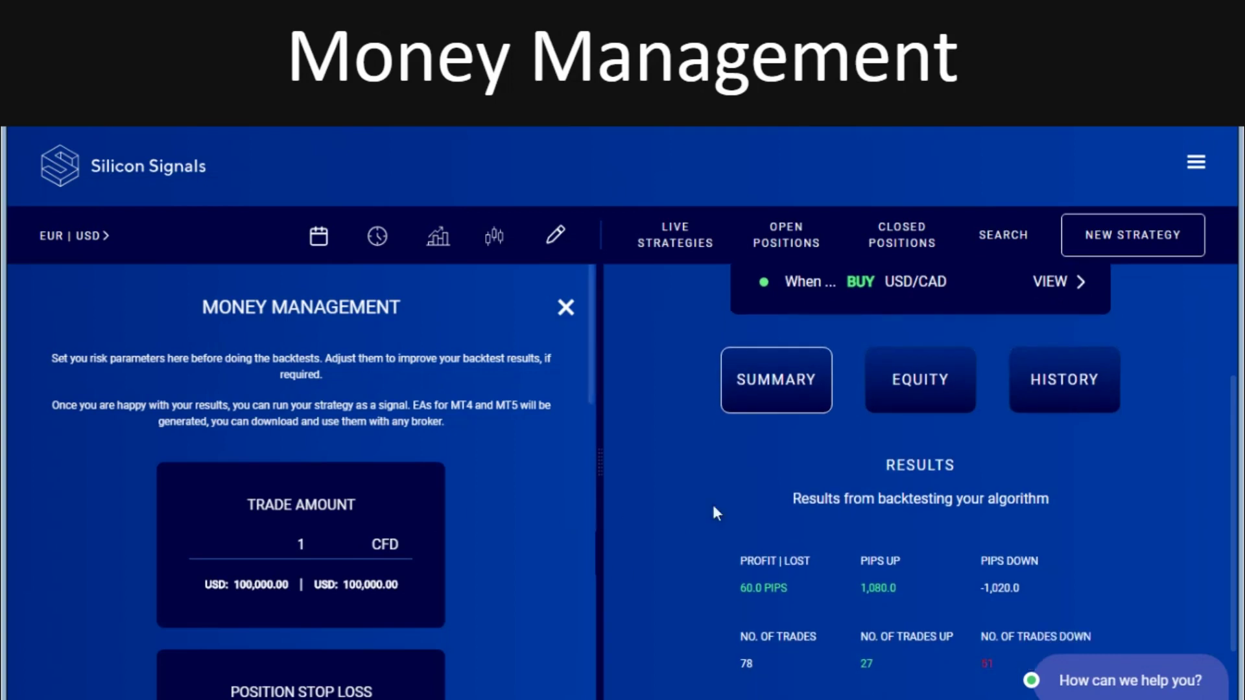
Step: Reopen the Test strategy's details from the live strategies list
scroll(713, 399, "up", 4)
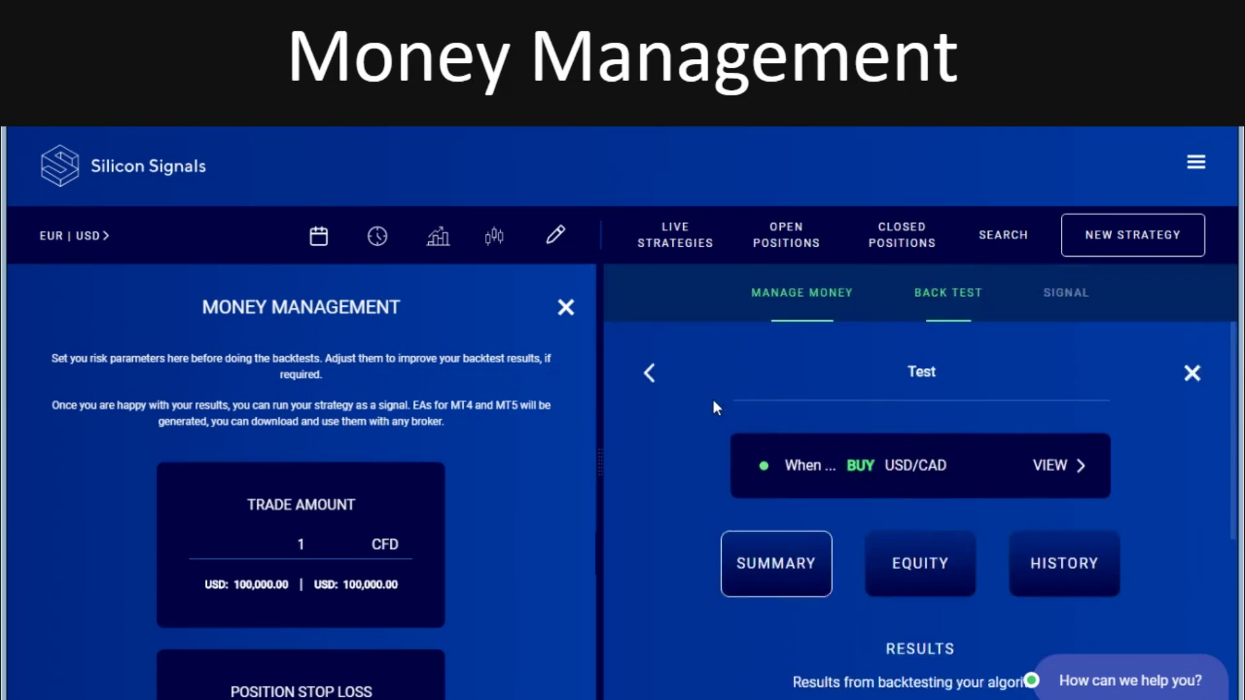
left_click(656, 381)
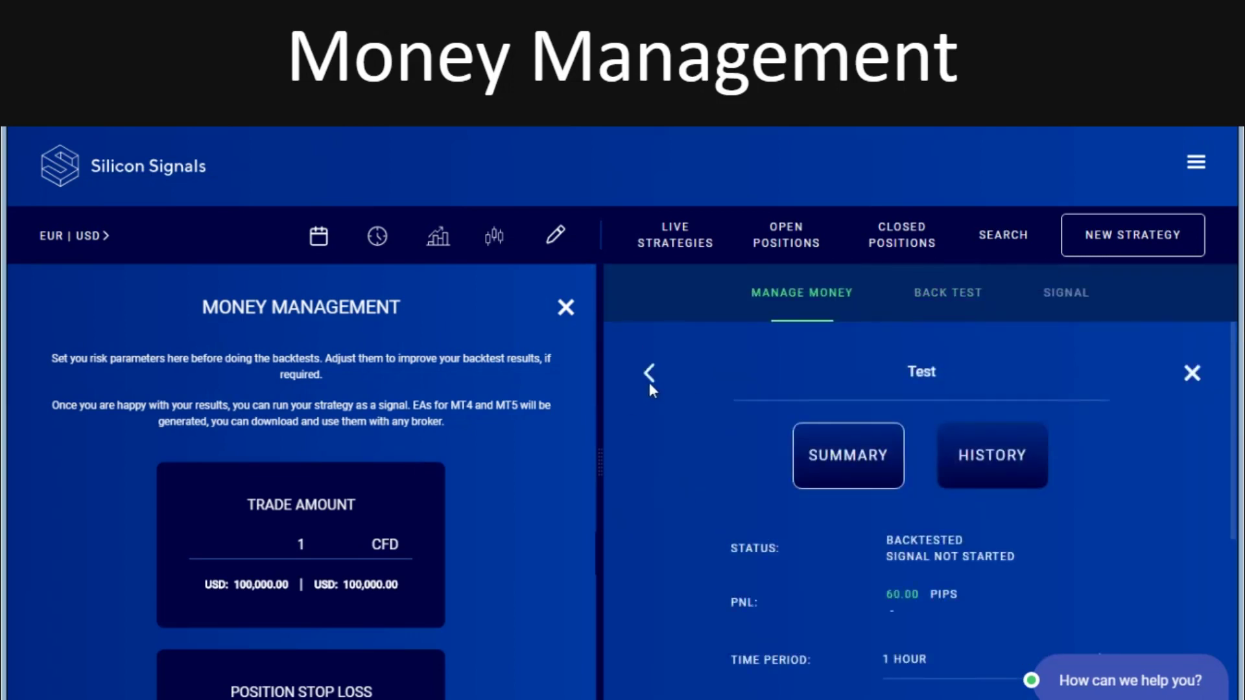
left_click(651, 382)
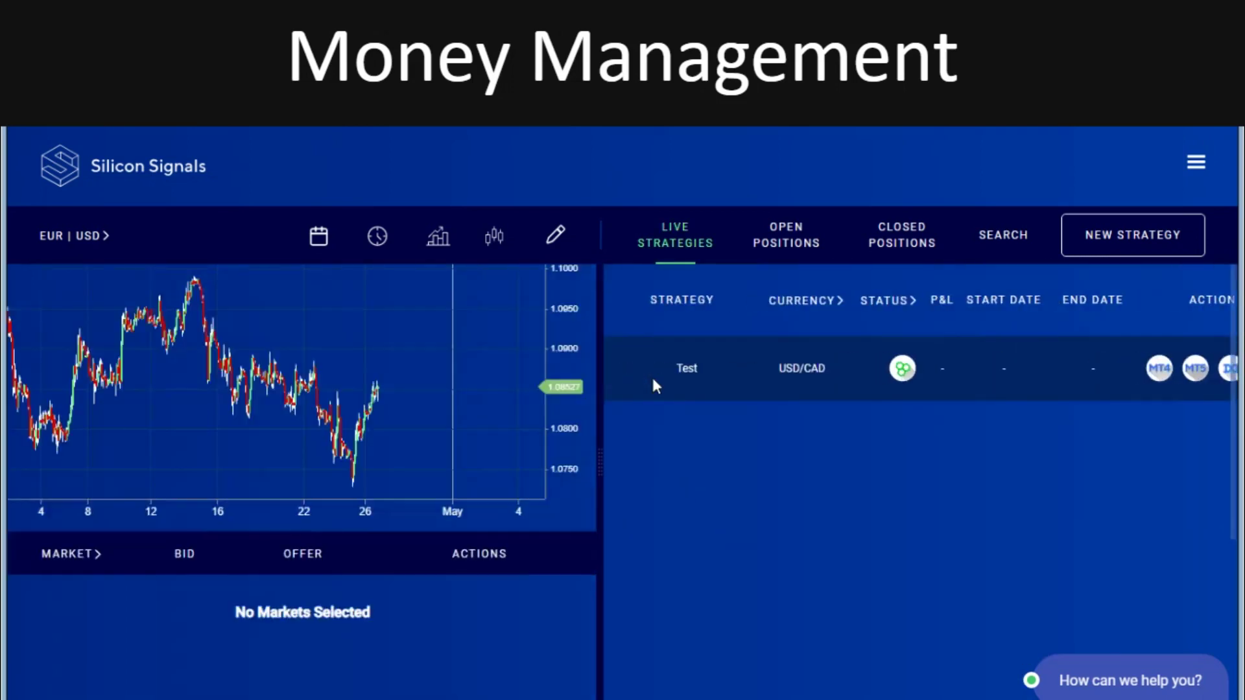
left_click(807, 365)
Step: Raise the position stop loss from 20 to 50 pips in Money Management
left_click(799, 293)
scroll(344, 616, "down", 4)
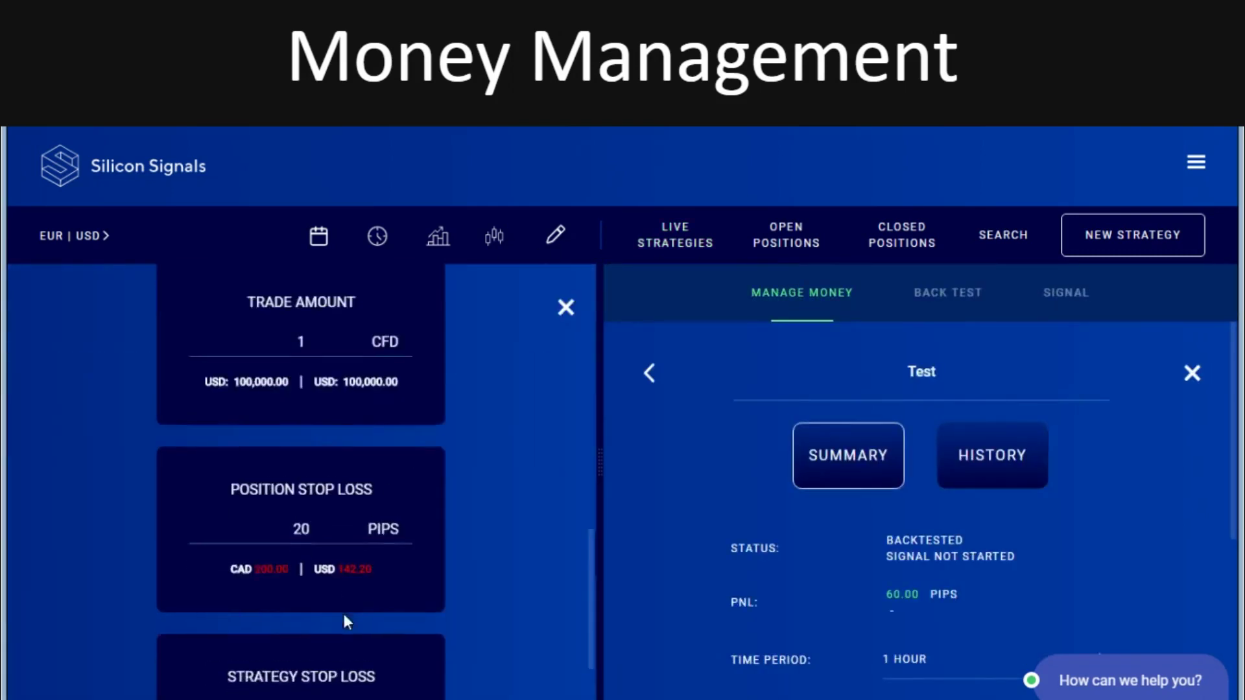
scroll(343, 615, "down", 2)
left_click_drag(315, 430, 289, 435)
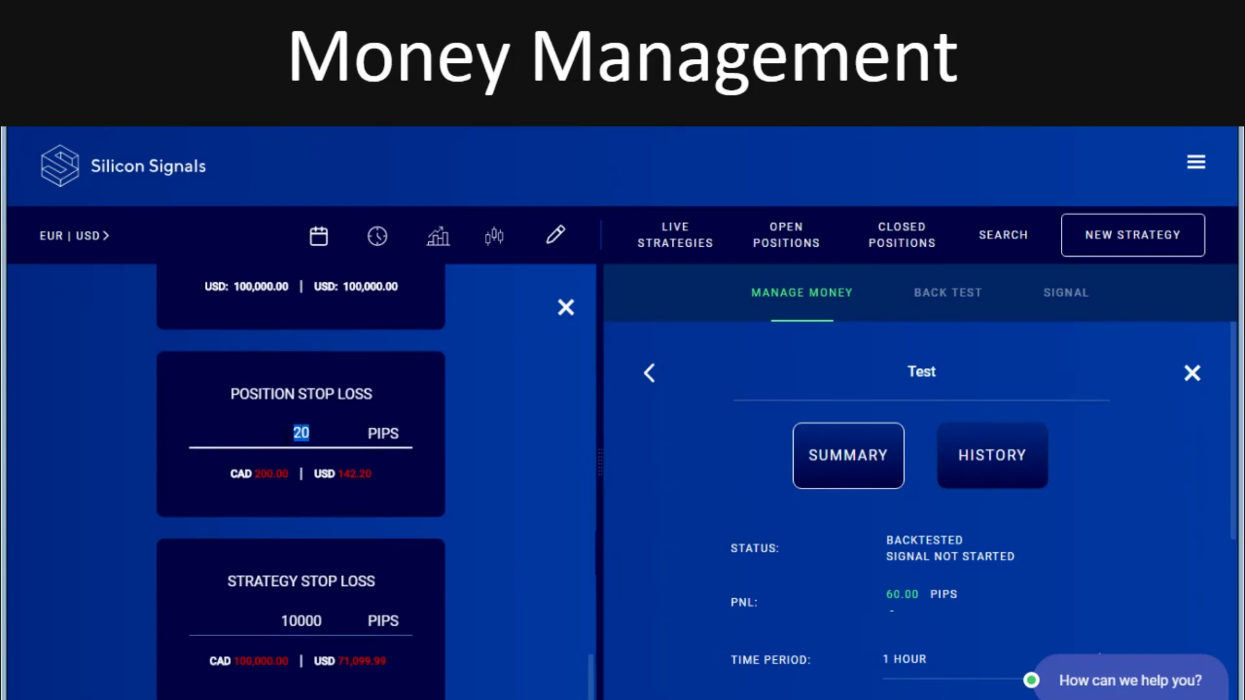
type("50")
left_click(133, 483)
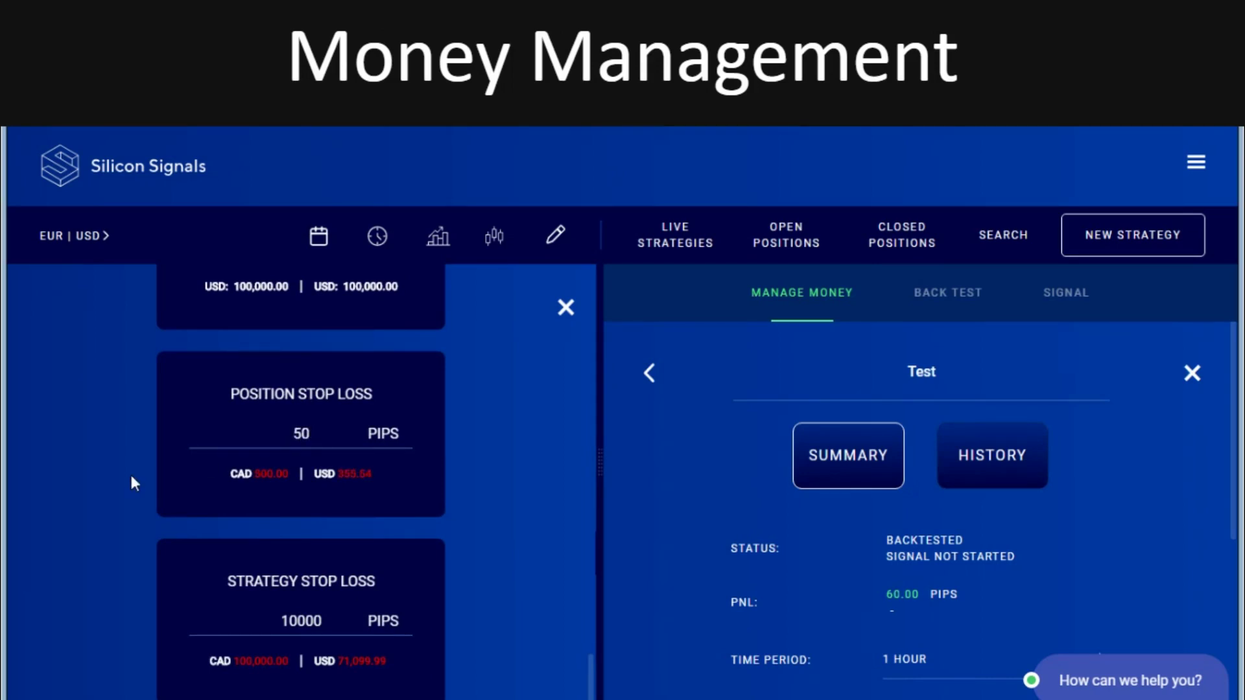
Step: Raise the position take profit from 40 to 100 pips and turn off the trailing stop
scroll(130, 478, "down", 5)
left_click_drag(330, 540, 288, 542)
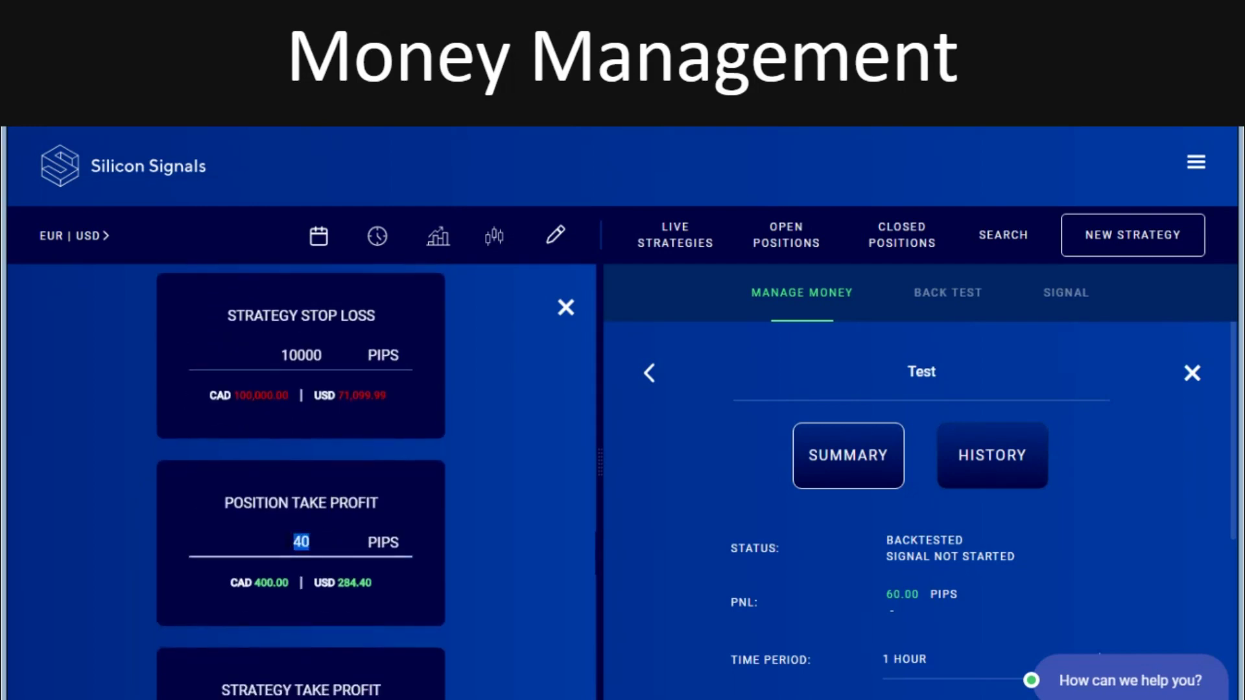
type("100")
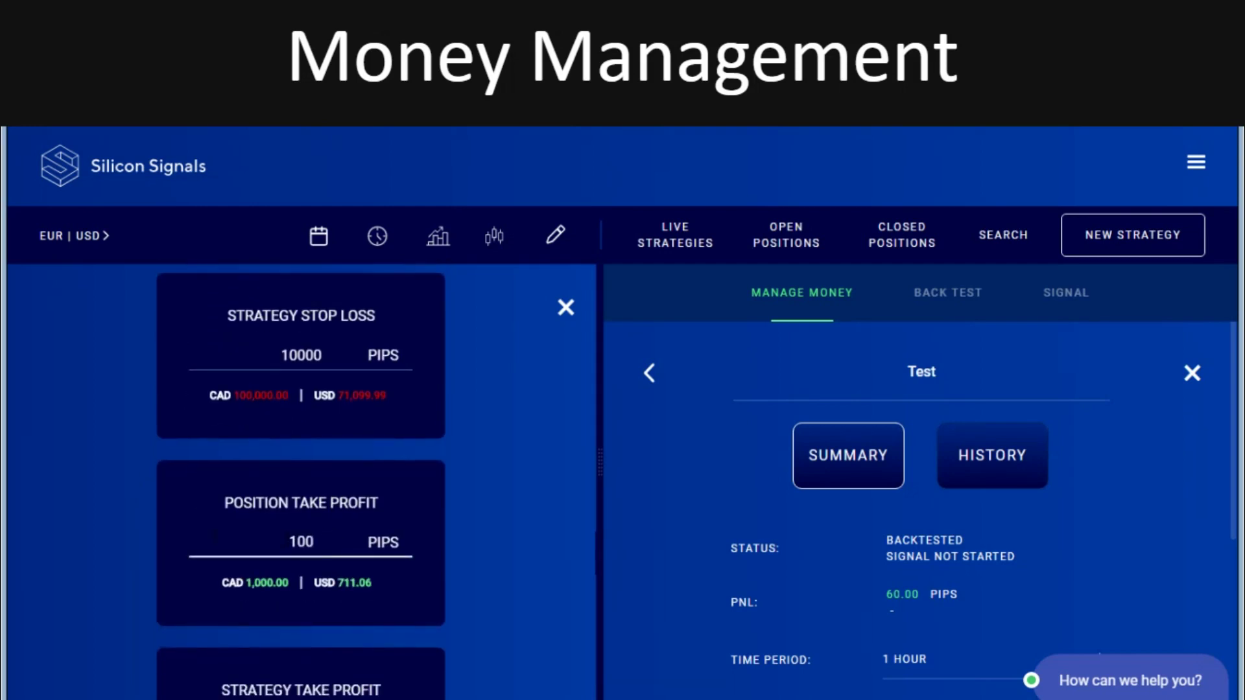
left_click(87, 527)
scroll(87, 526, "down", 4)
scroll(87, 532, "down", 3)
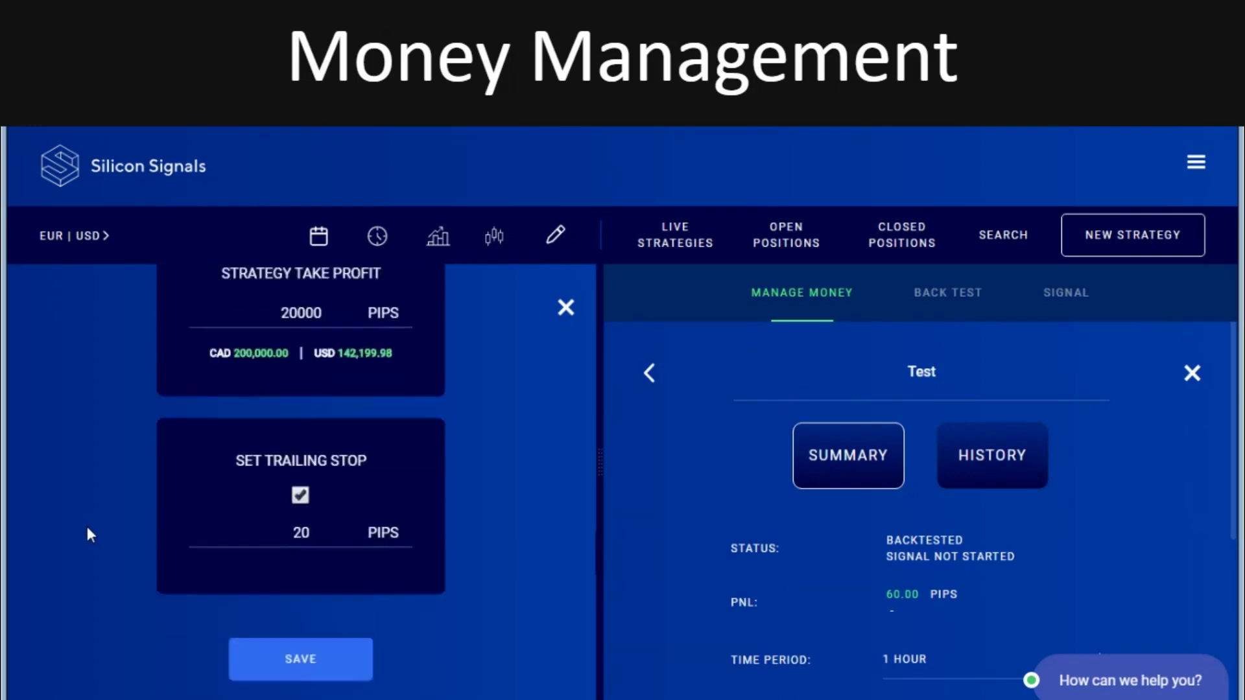
left_click(307, 460)
Step: Save the revised settings and backtest from 02/12/2019 to 27/04/2020
left_click(338, 639)
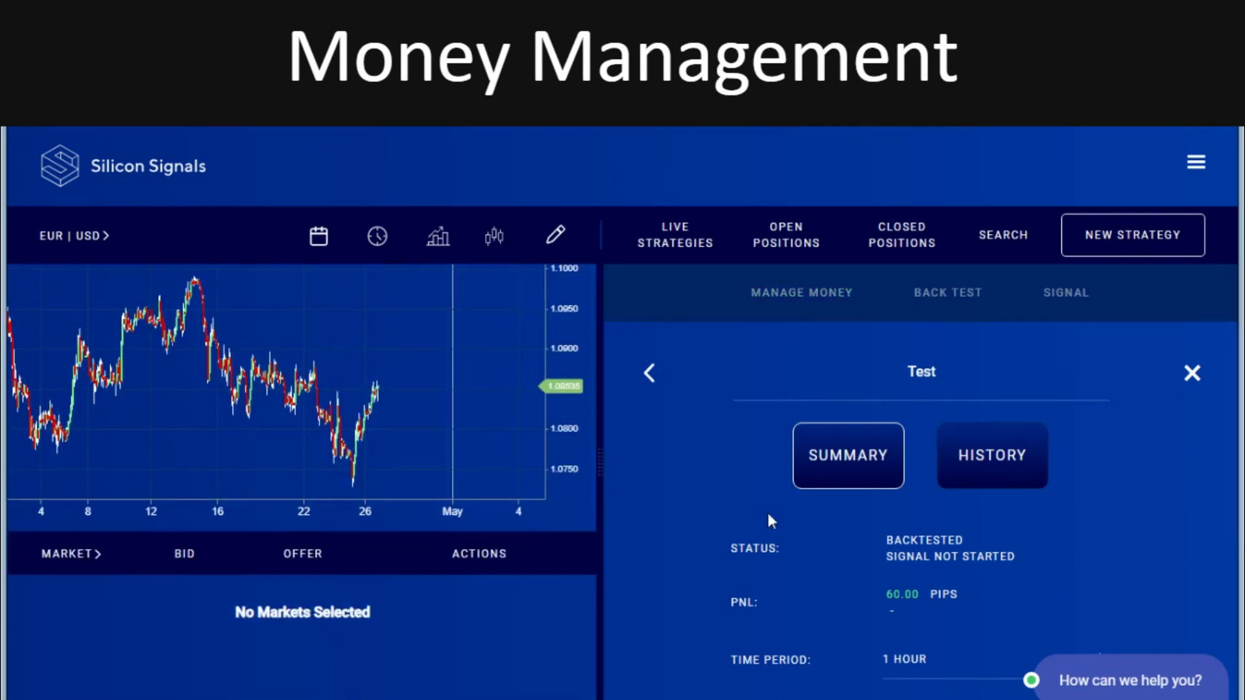
left_click(963, 302)
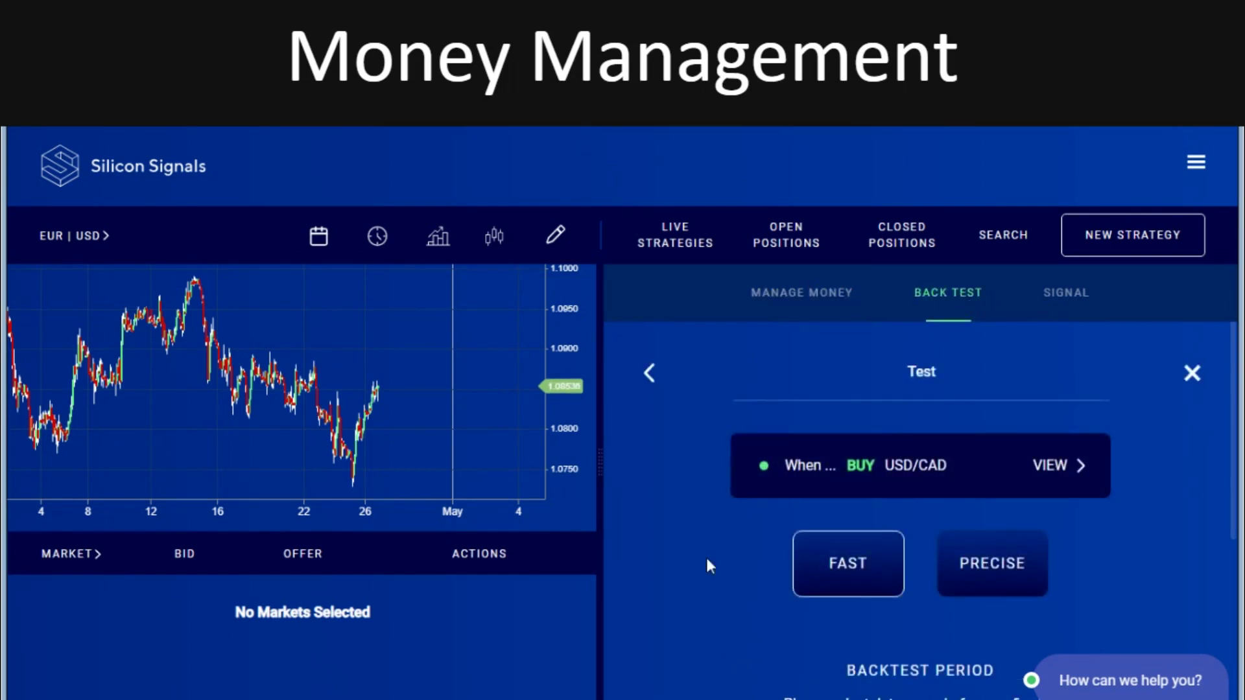
scroll(709, 566, "down", 2)
scroll(709, 566, "down", 3)
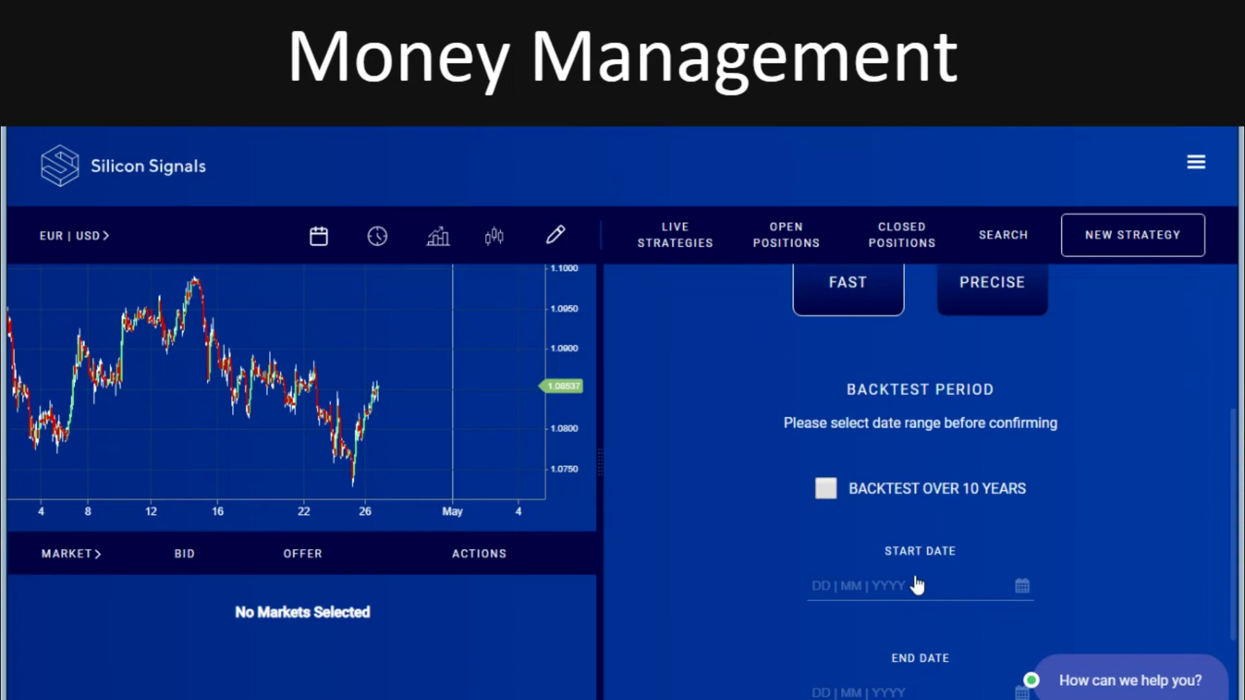
left_click(917, 586)
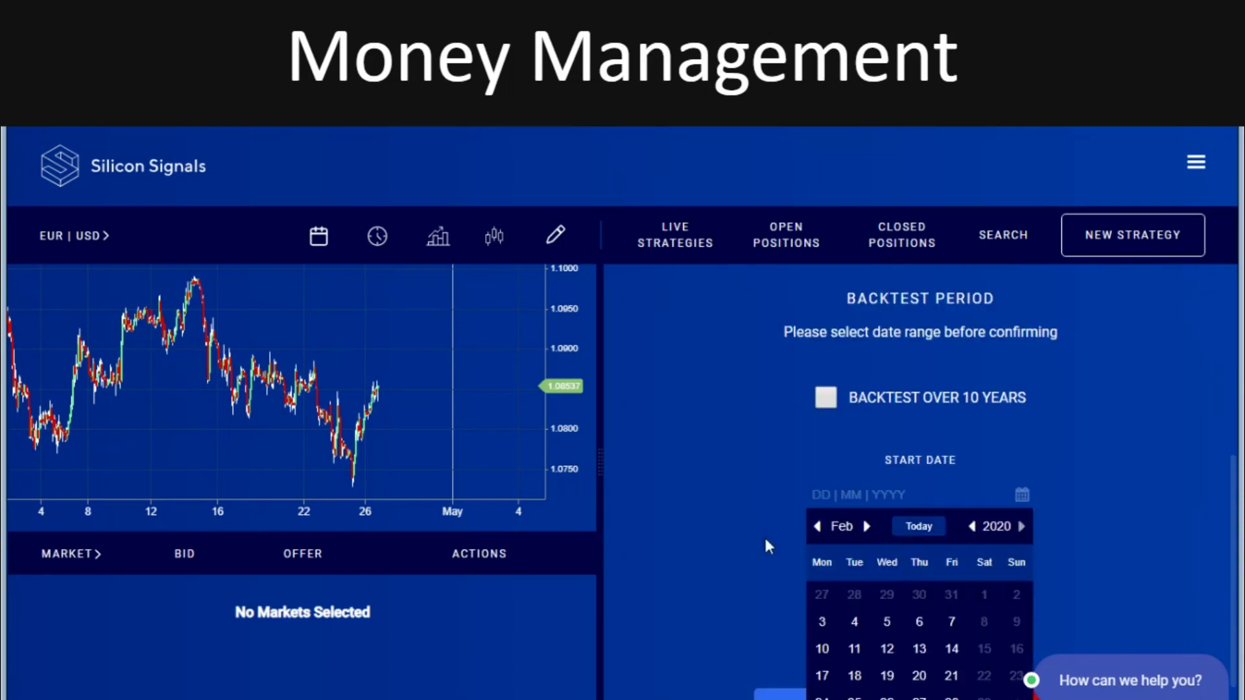
left_click(817, 526)
left_click(816, 527)
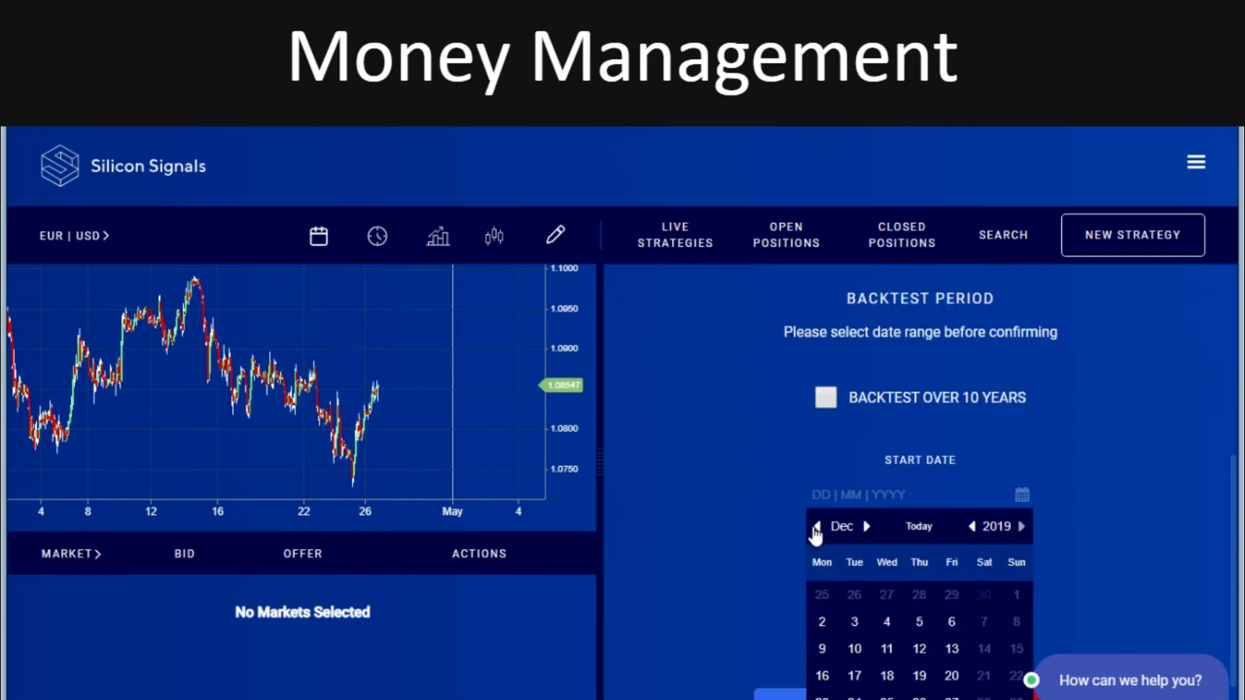
left_click(822, 622)
scroll(651, 561, "down", 1)
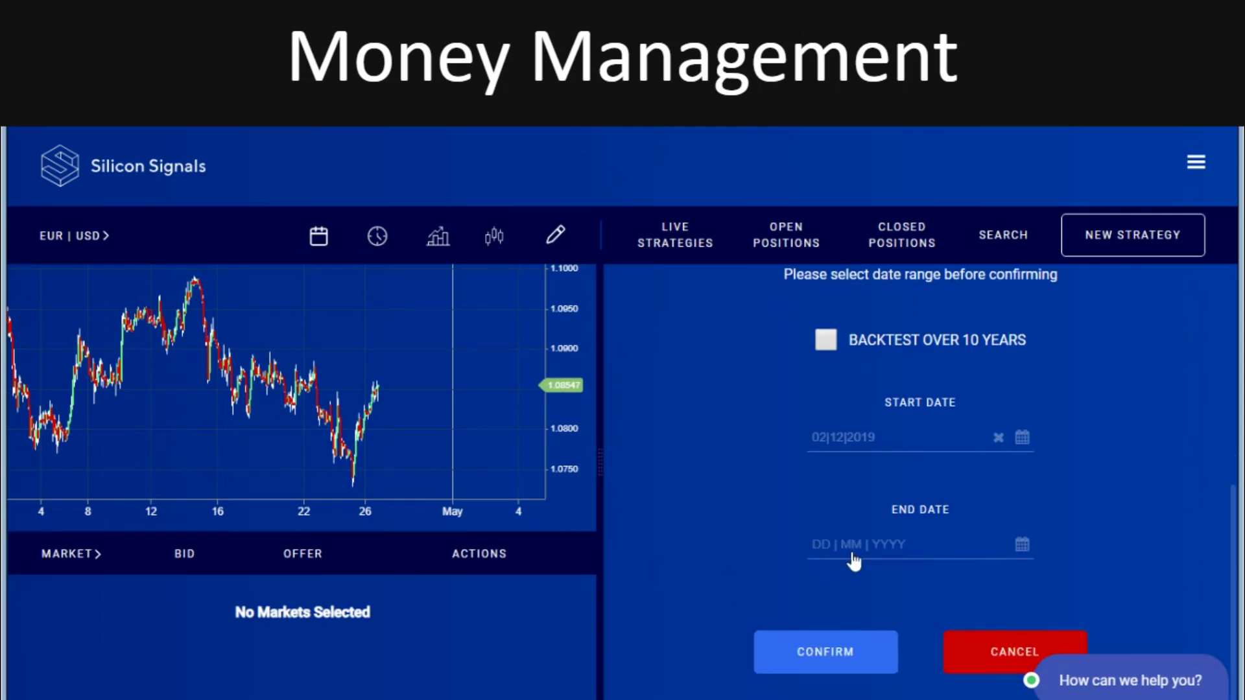
left_click(855, 546)
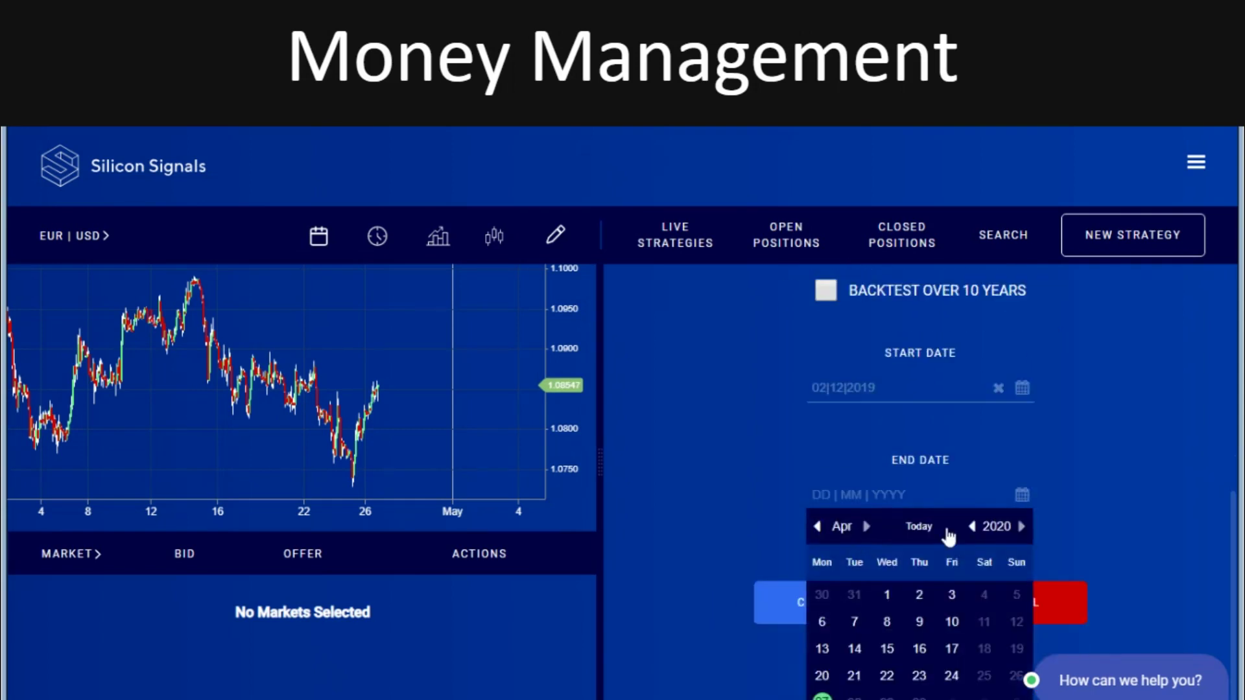
left_click(921, 524)
left_click(792, 602)
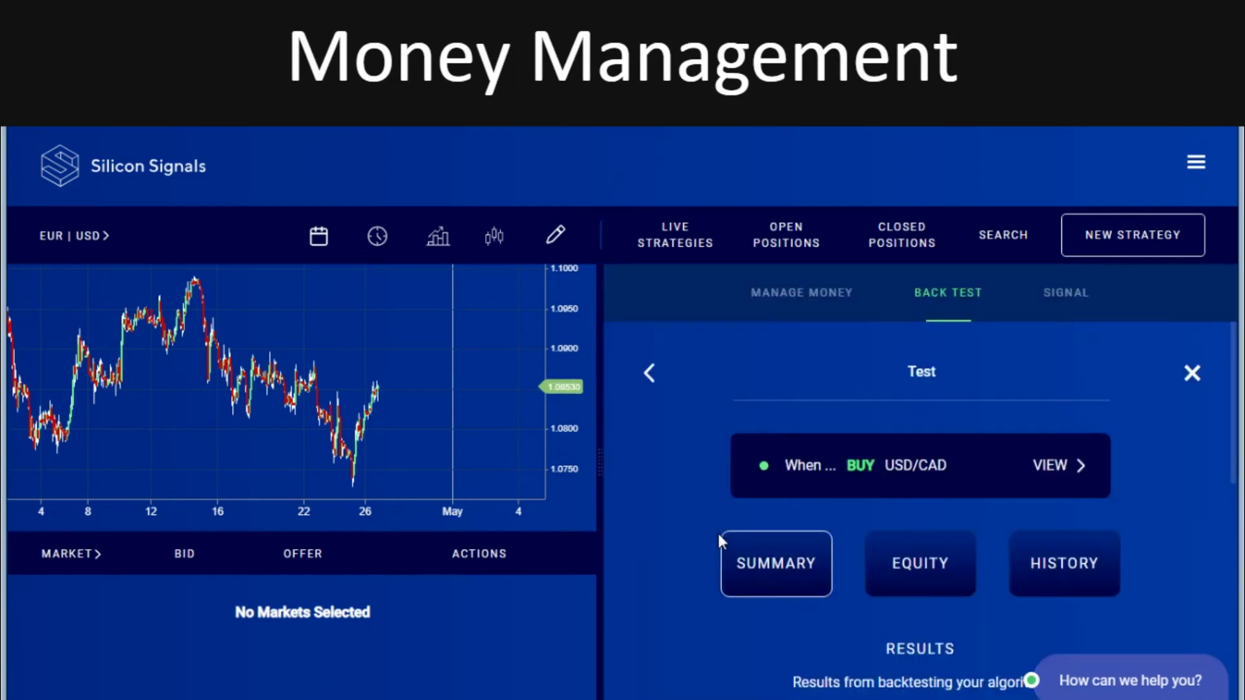
scroll(716, 534, "down", 2)
scroll(714, 532, "down", 2)
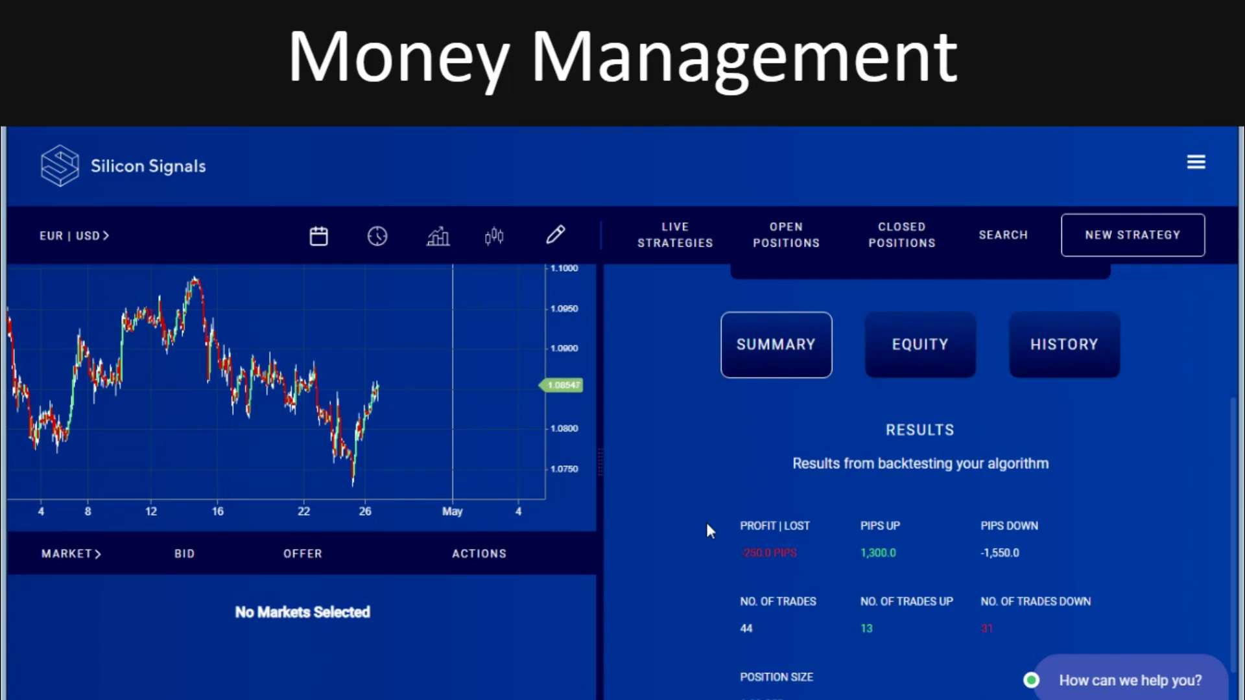
scroll(707, 525, "up", 5)
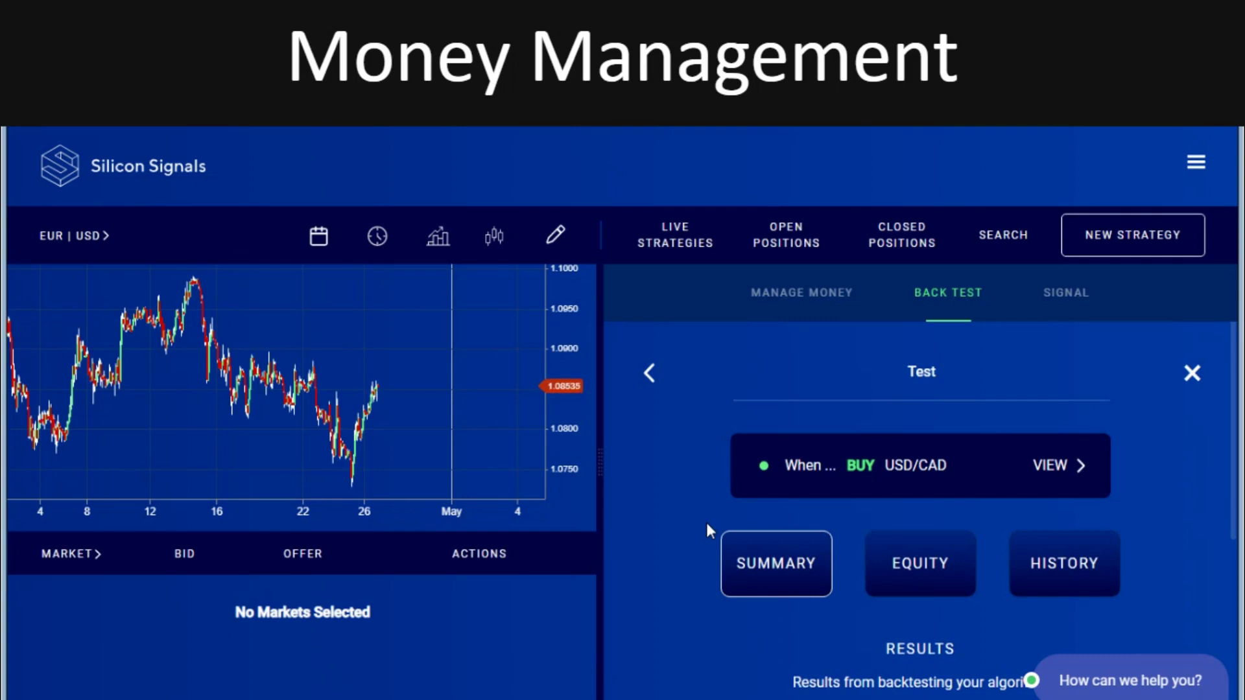
Step: Reopen the Money Management panel, showing a 1 CFD trade amount, beside the backtest
triple_click(784, 292)
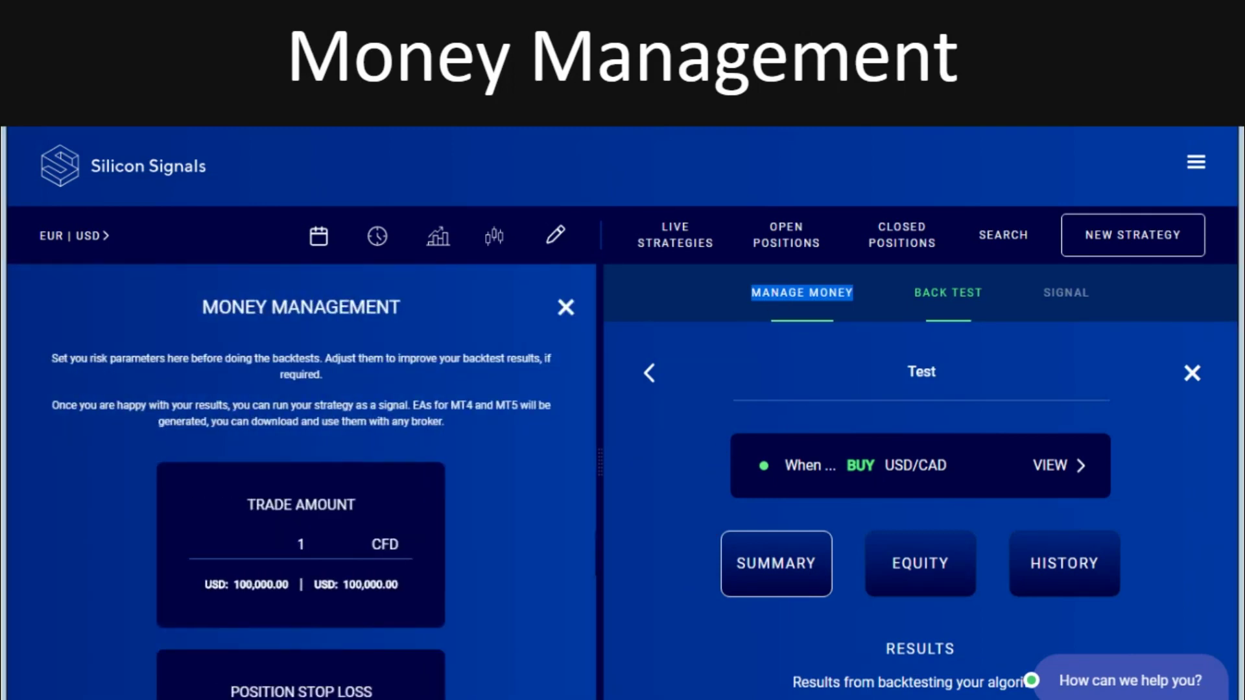
left_click(576, 550)
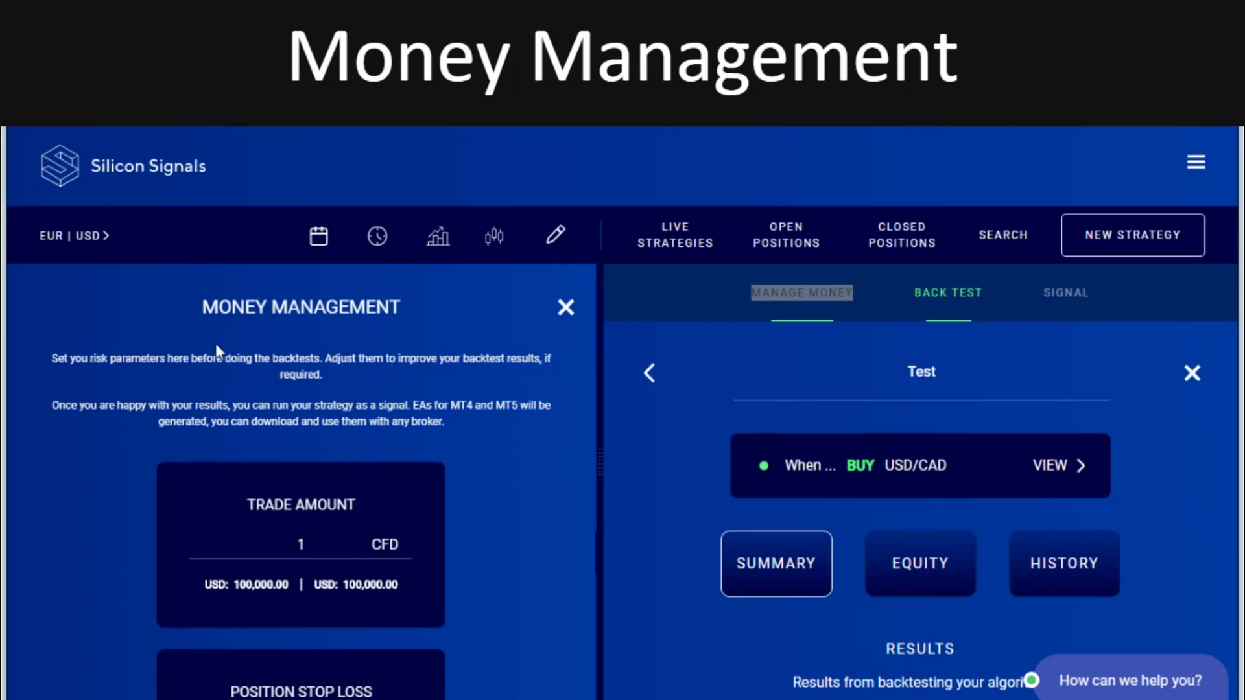